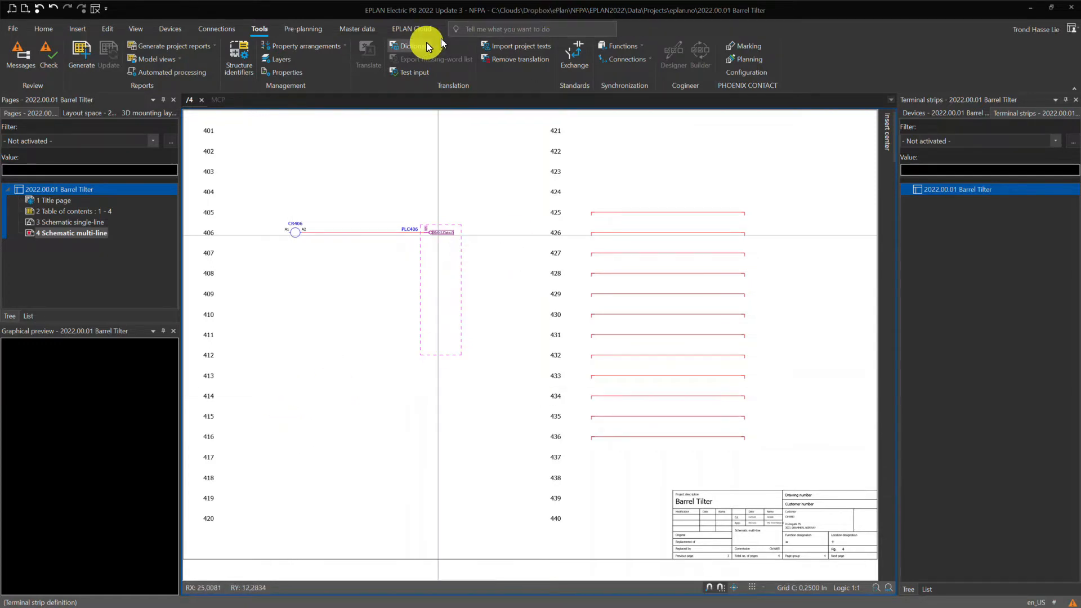
Open the EPLAN Data Portal and search its parts for 303130.
click(414, 29)
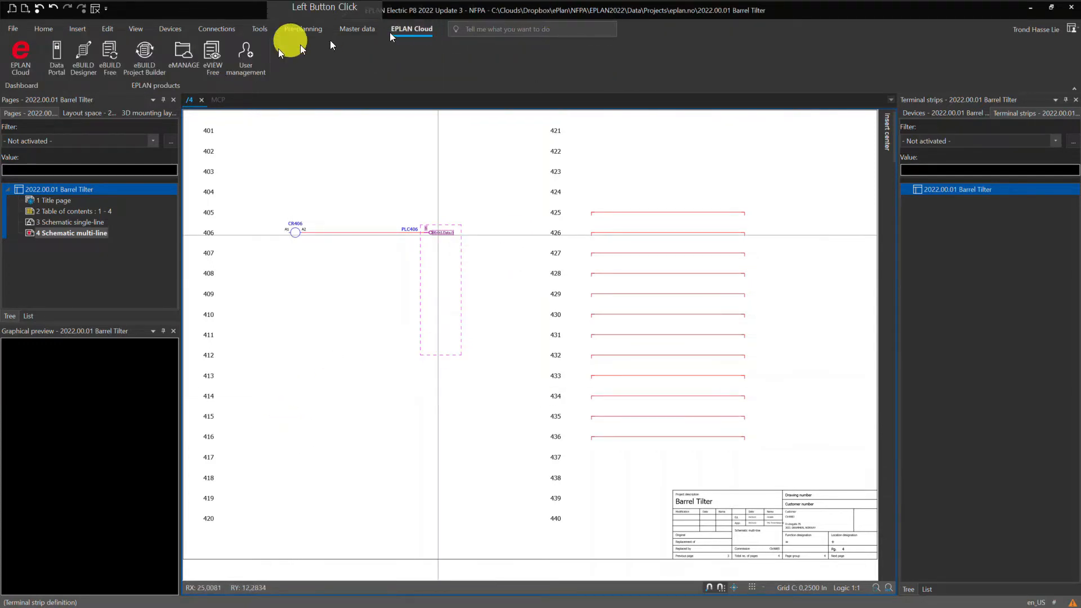
click(56, 55)
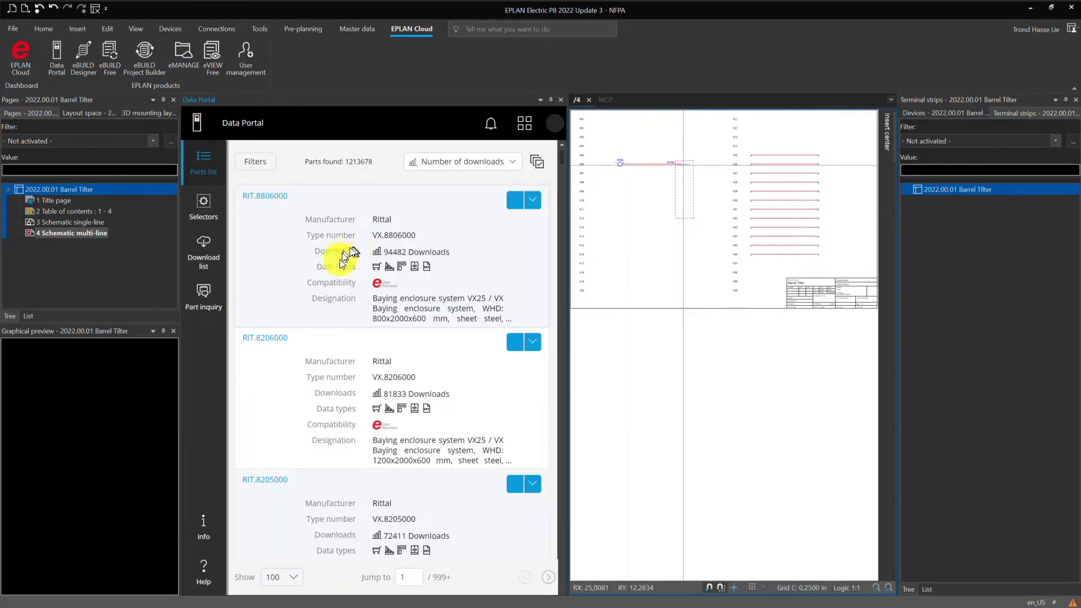
click(256, 162)
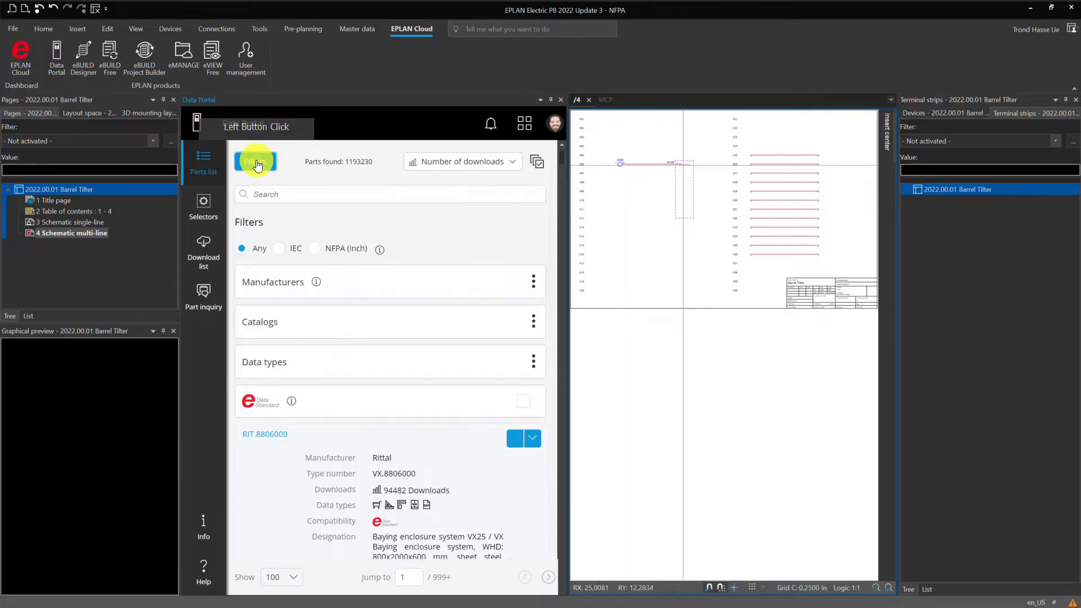
click(284, 195)
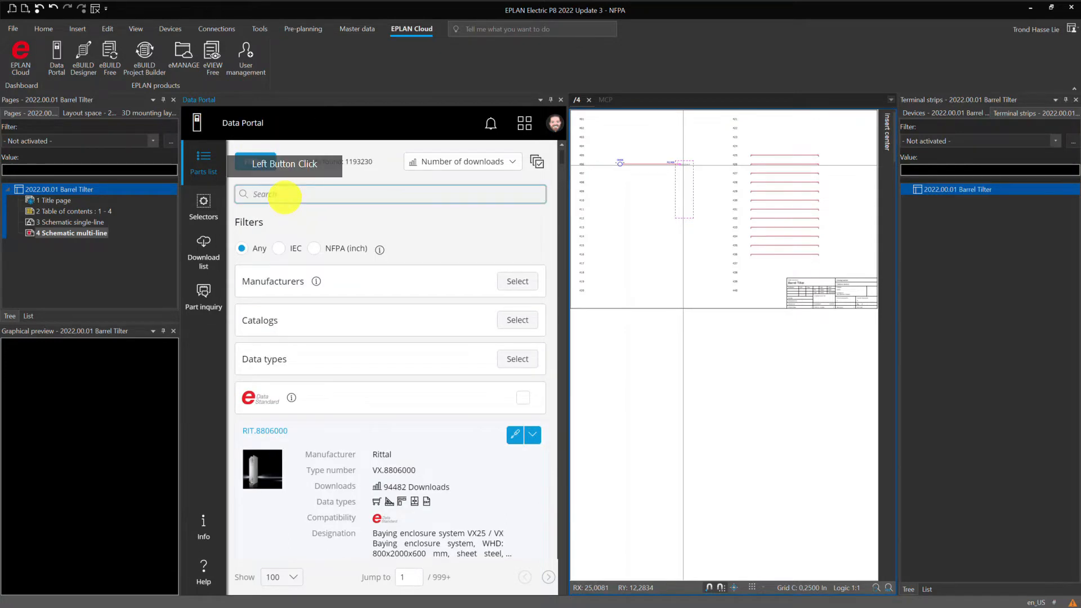
text(303)
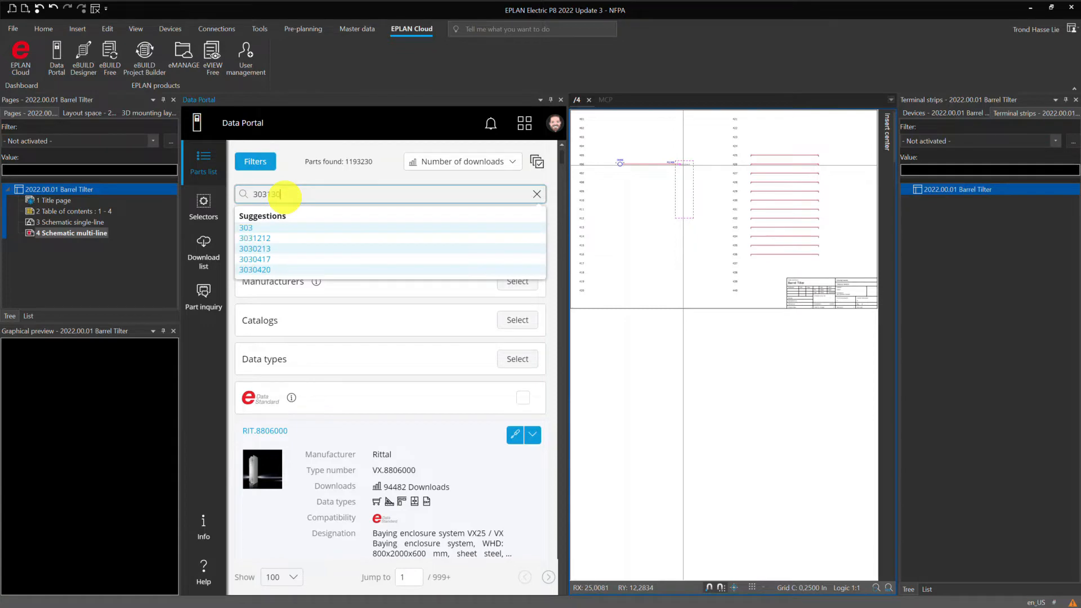
text(130)
key(Return)
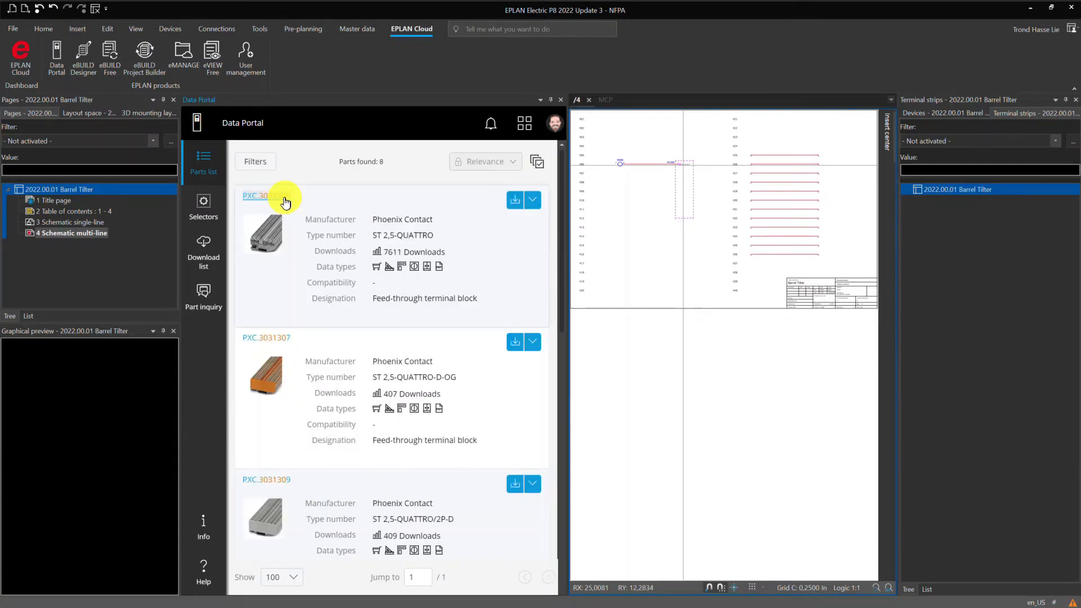
Examine the detail view of part PXC.3031306, including its 3D model, macro preview and technical description.
click(284, 198)
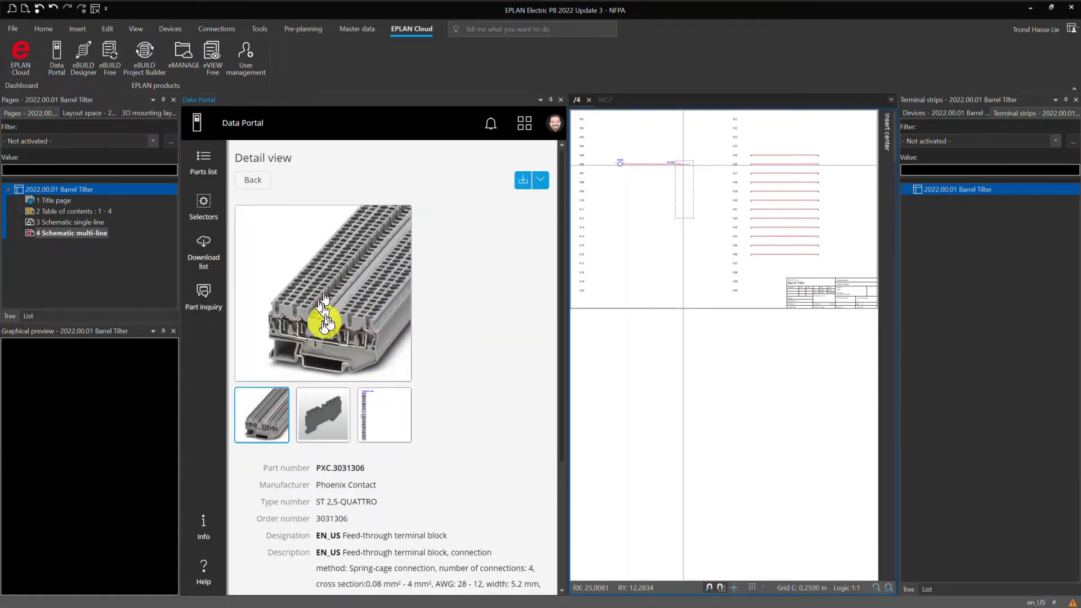
click(313, 419)
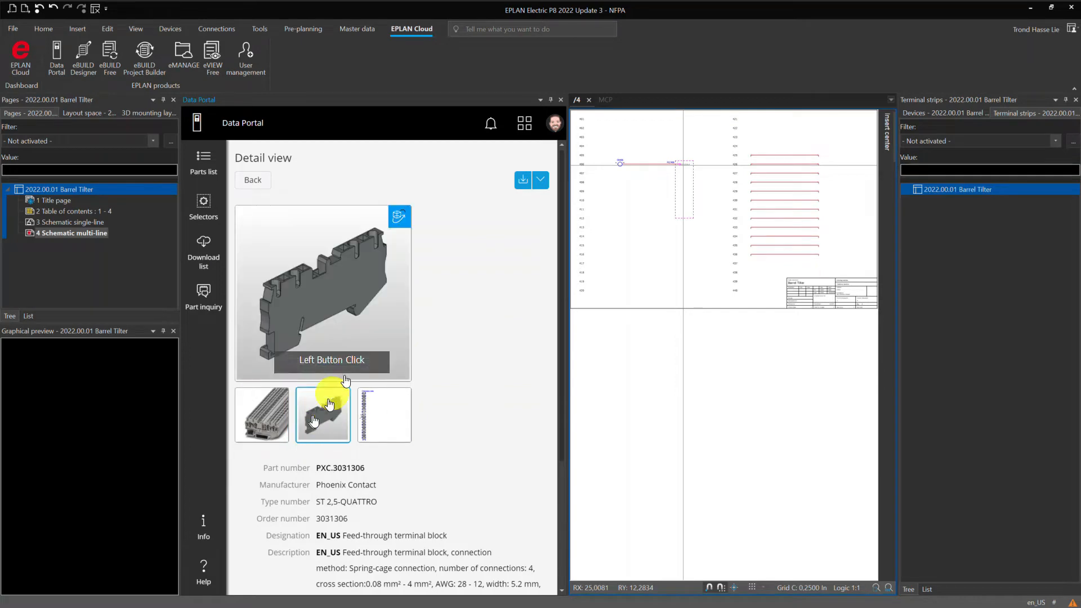
click(401, 217)
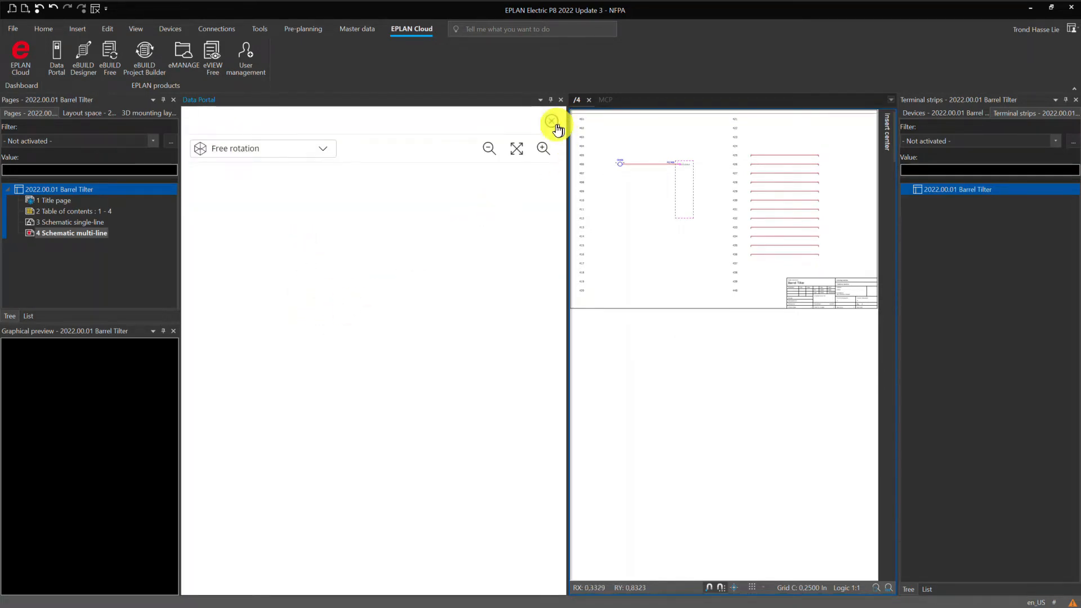
click(405, 345)
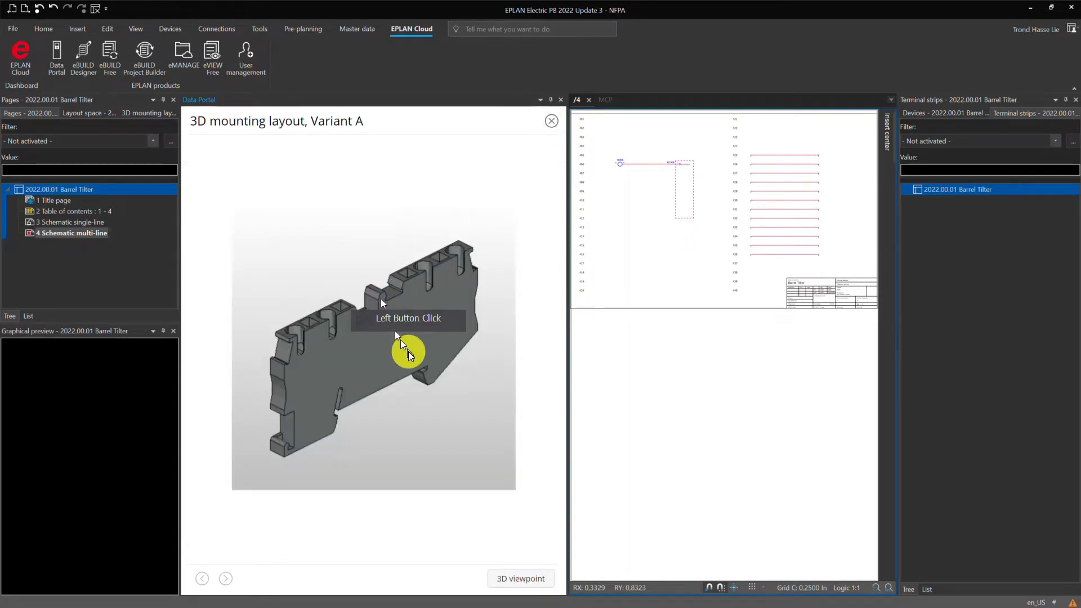
click(551, 122)
click(387, 419)
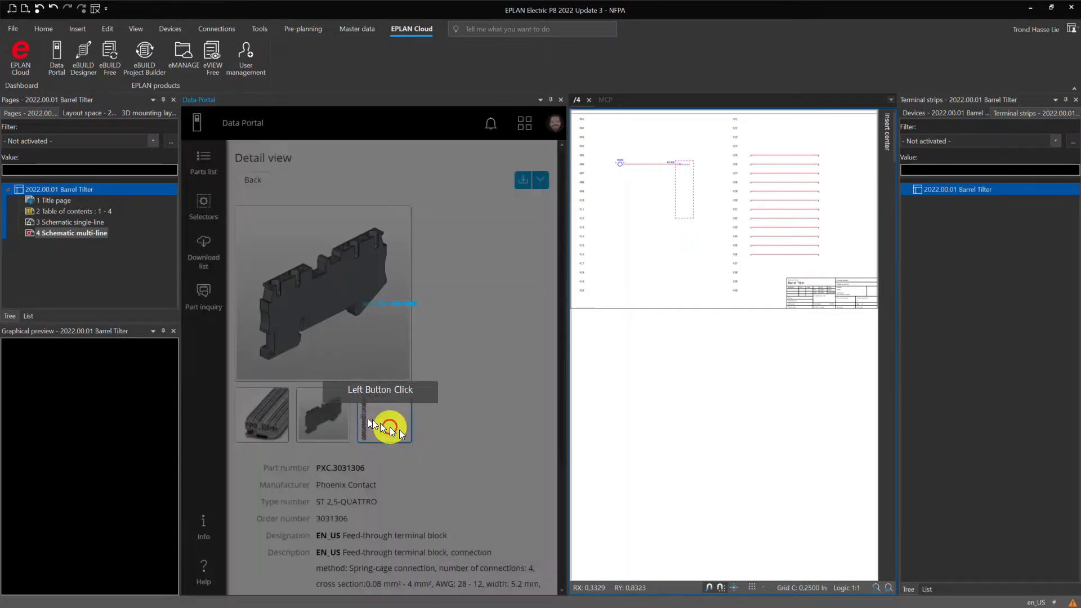
scroll(448, 371, down, 2)
scroll(430, 450, down, 1)
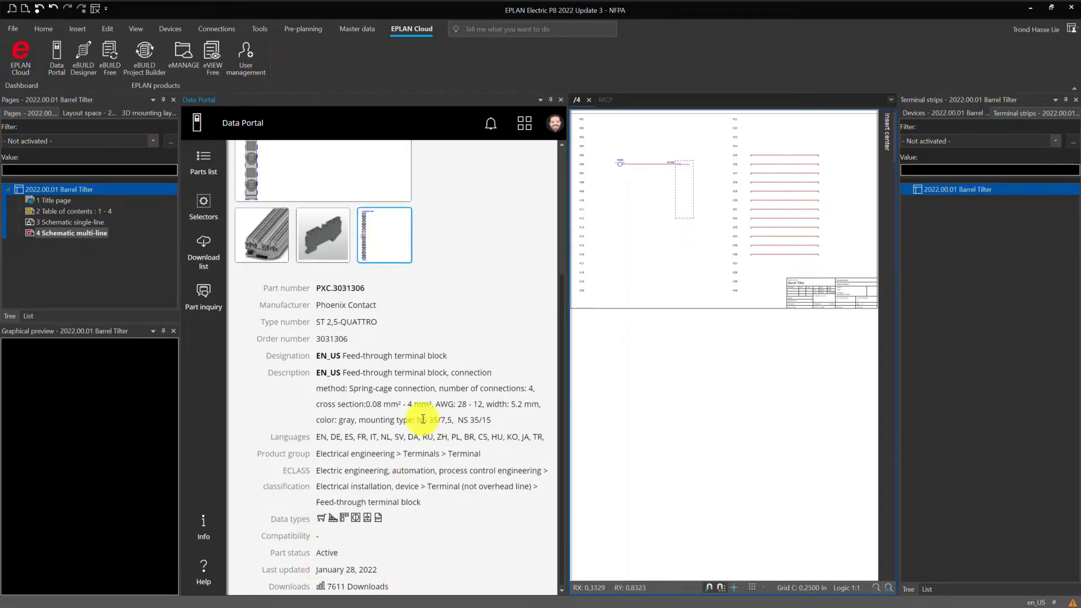
mouse_move(341, 525)
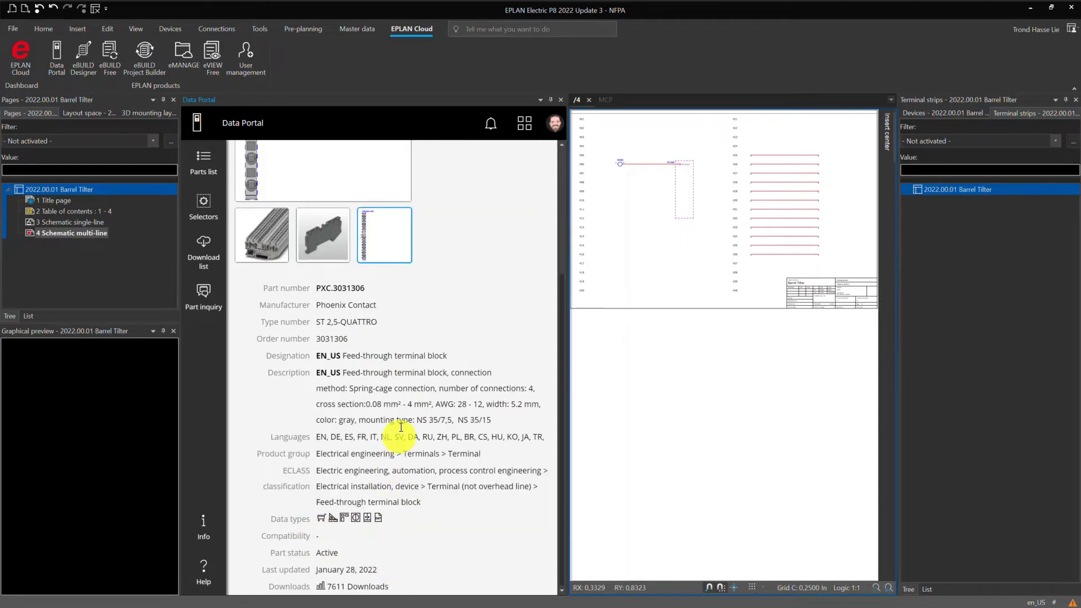
scroll(422, 404, up, 5)
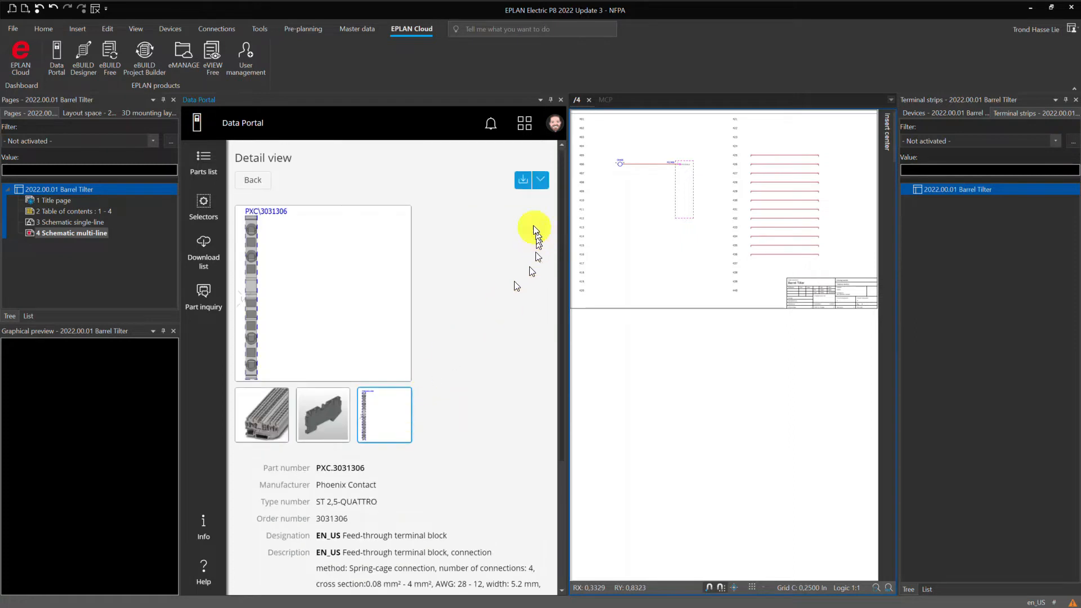
Import part PXC.3031306 using "Update existing parts data and add new data", then close the Data Portal.
click(516, 181)
click(341, 413)
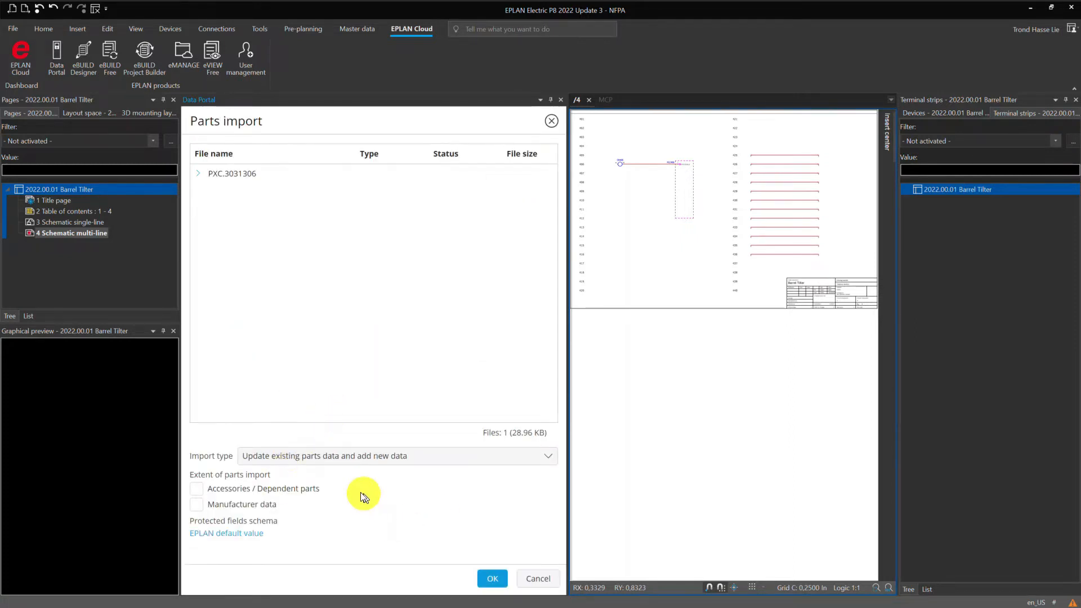
click(492, 578)
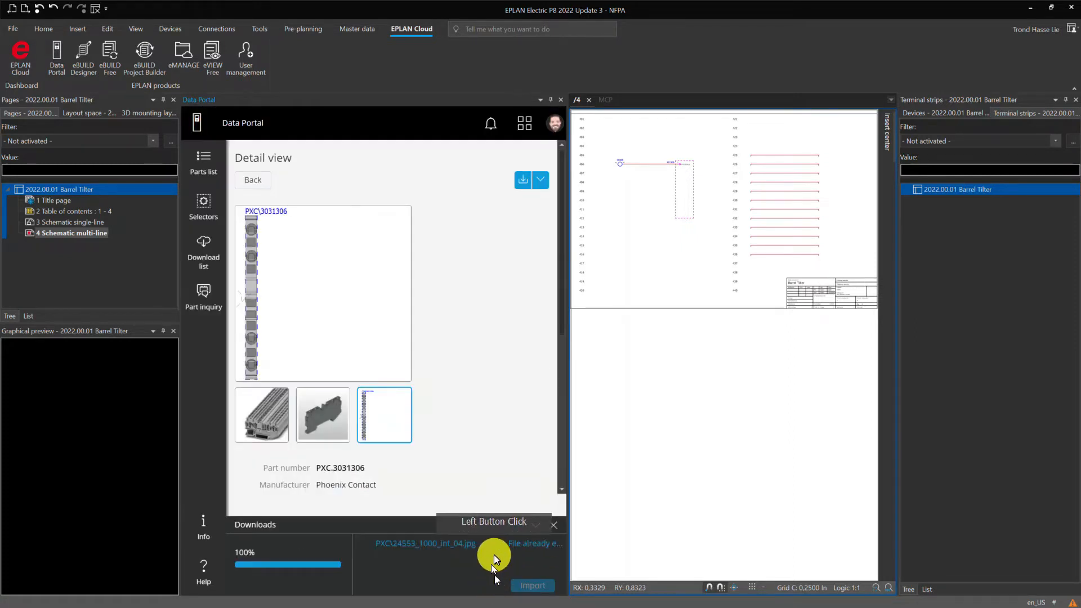
click(526, 586)
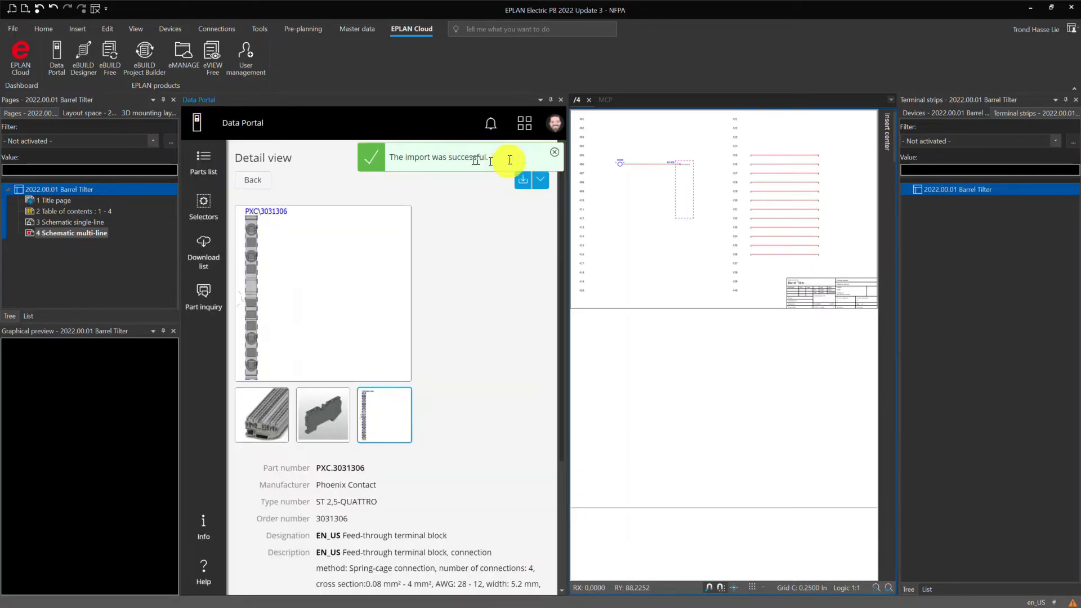
click(554, 158)
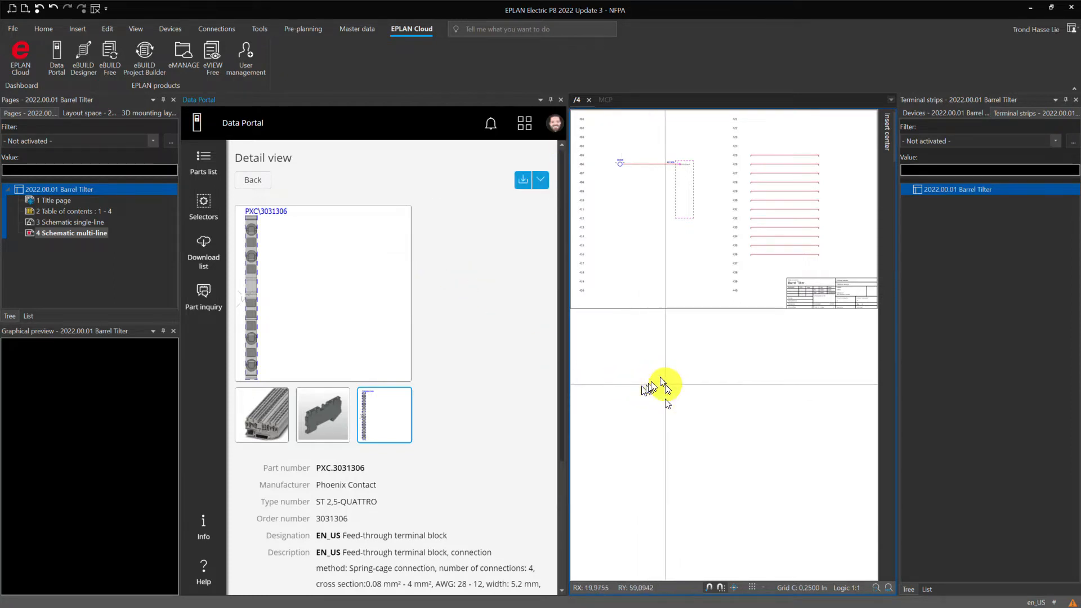
click(559, 103)
Insert a row of terminals across the twelve connection lines from rung 425 to rung 436.
scroll(559, 200, up, 10)
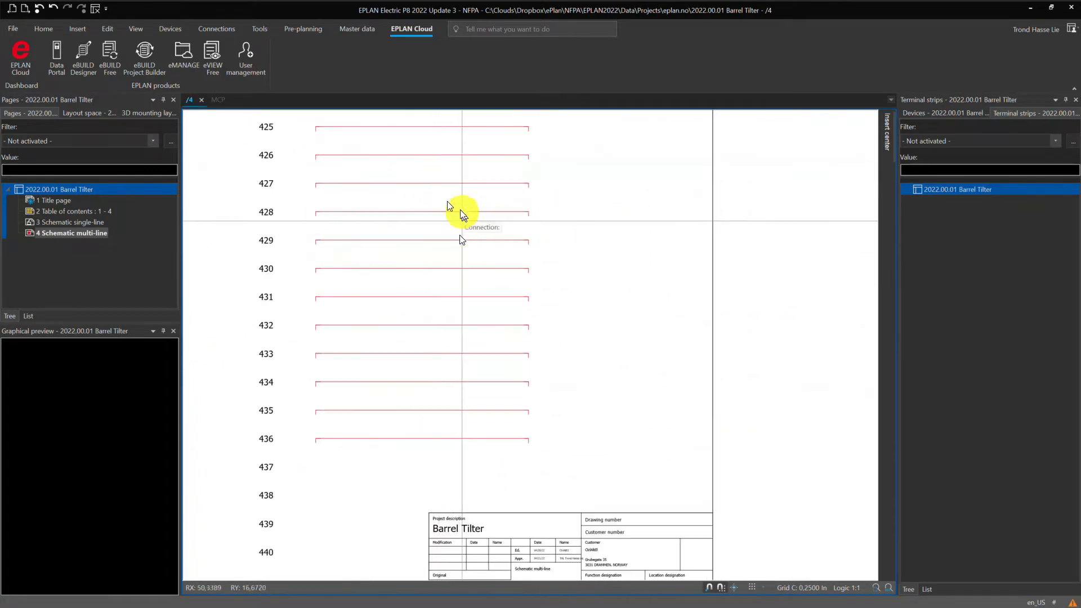
middle_drag(461, 218, 496, 264)
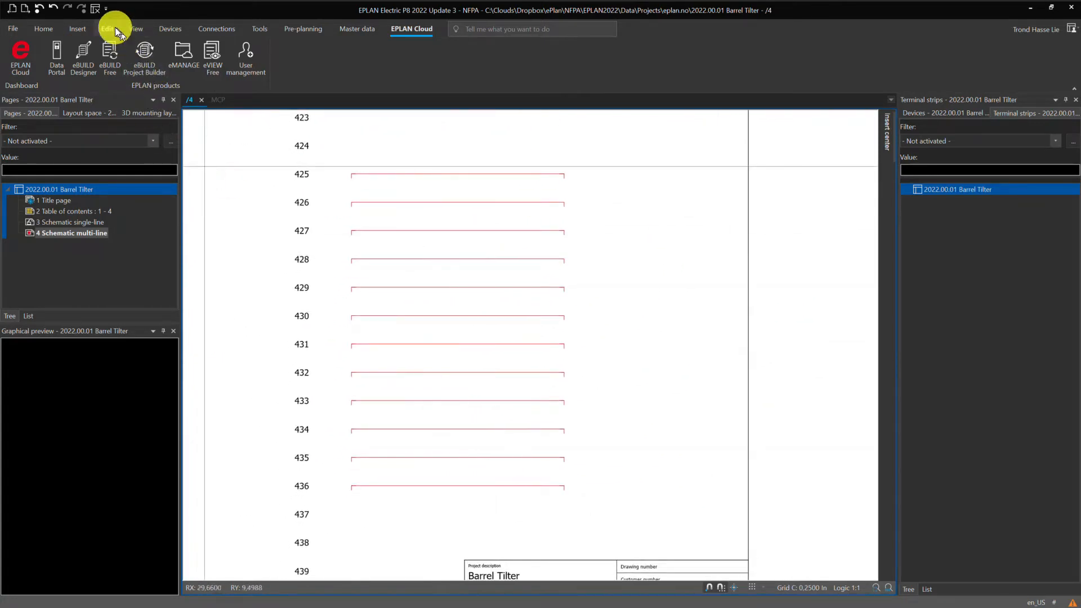
click(77, 31)
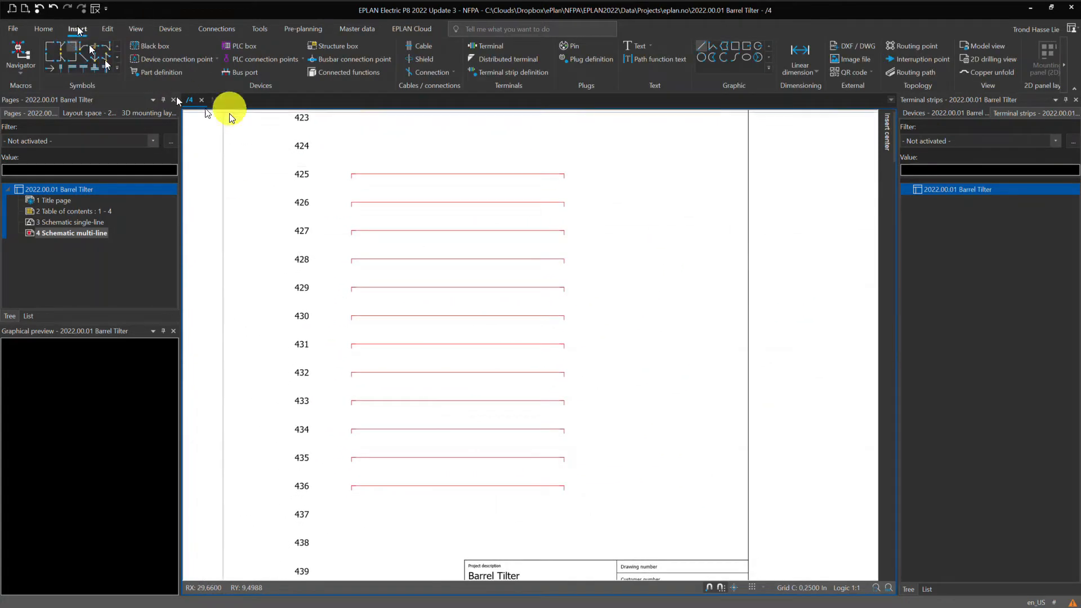
click(495, 72)
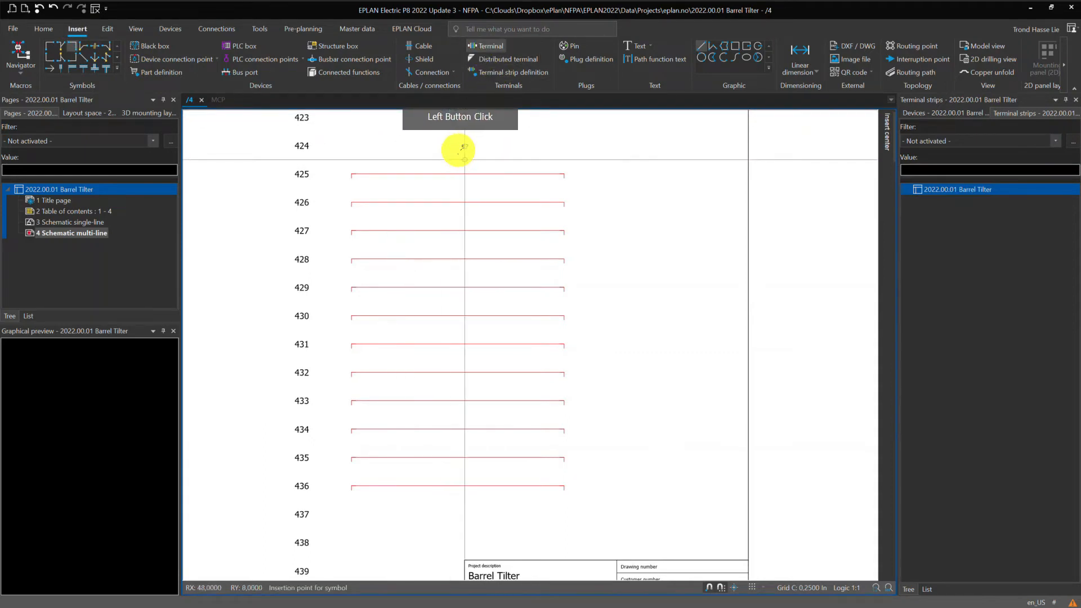
drag(451, 161, 467, 529)
scroll(448, 516, up, 3)
scroll(494, 519, down, 2)
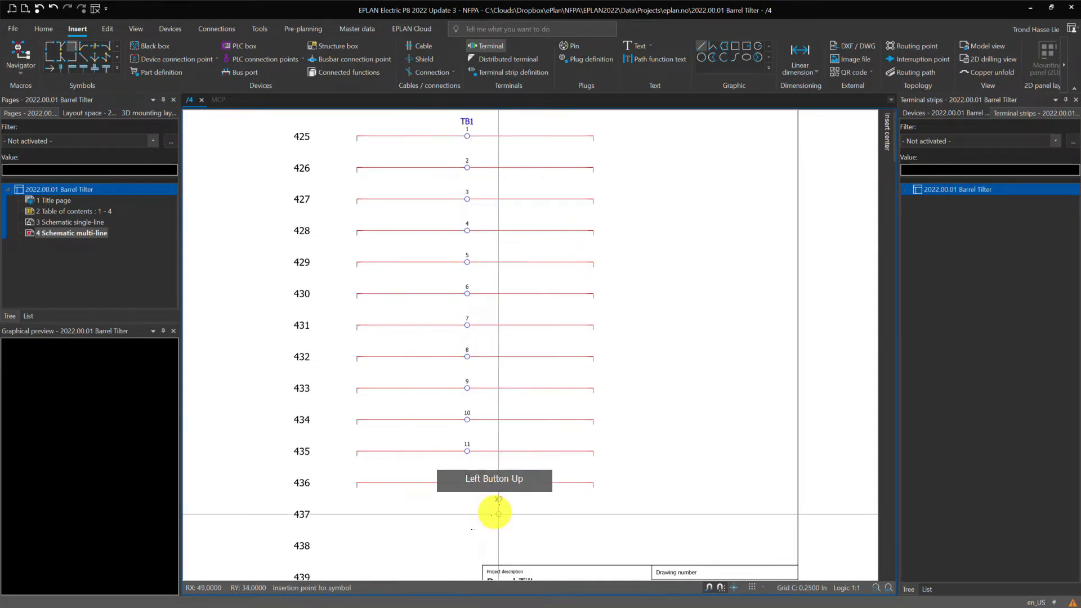
middle_drag(549, 367, 550, 423)
key(Escape)
Change the displayed device tag of the first terminal at rung 425 to TB12.
scroll(491, 192, up, 2)
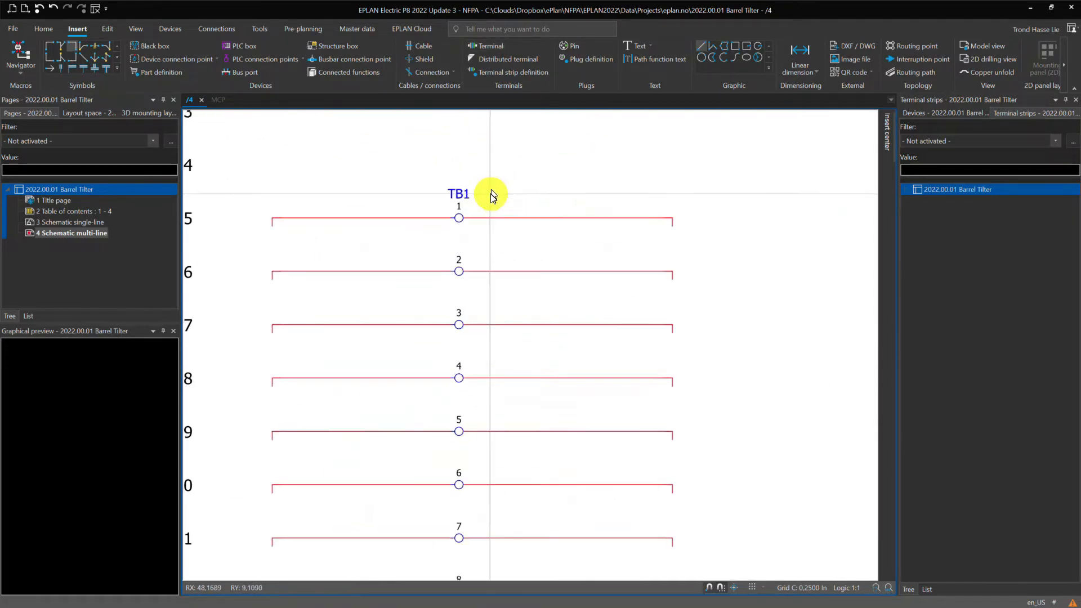
middle_drag(492, 194, 546, 204)
scroll(545, 217, up, 1)
click(514, 202)
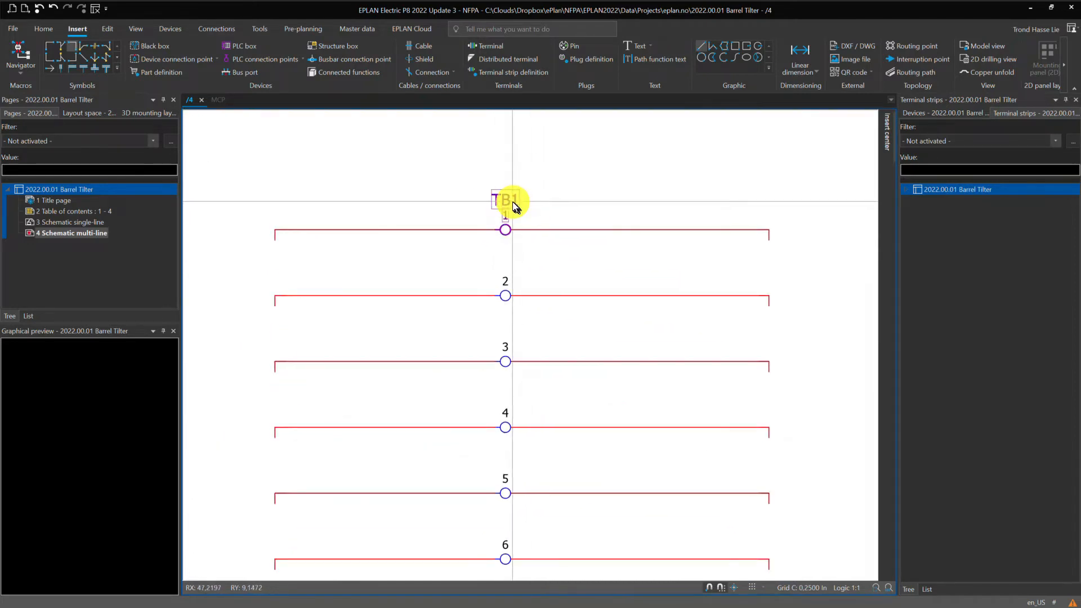
click(512, 202)
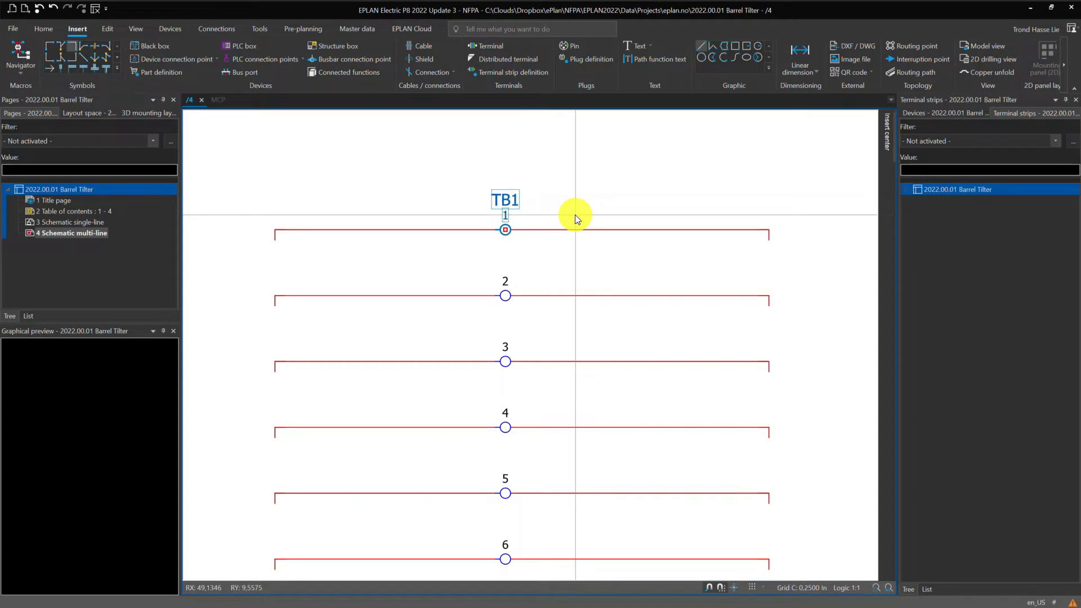
key(F2)
text(TB12)
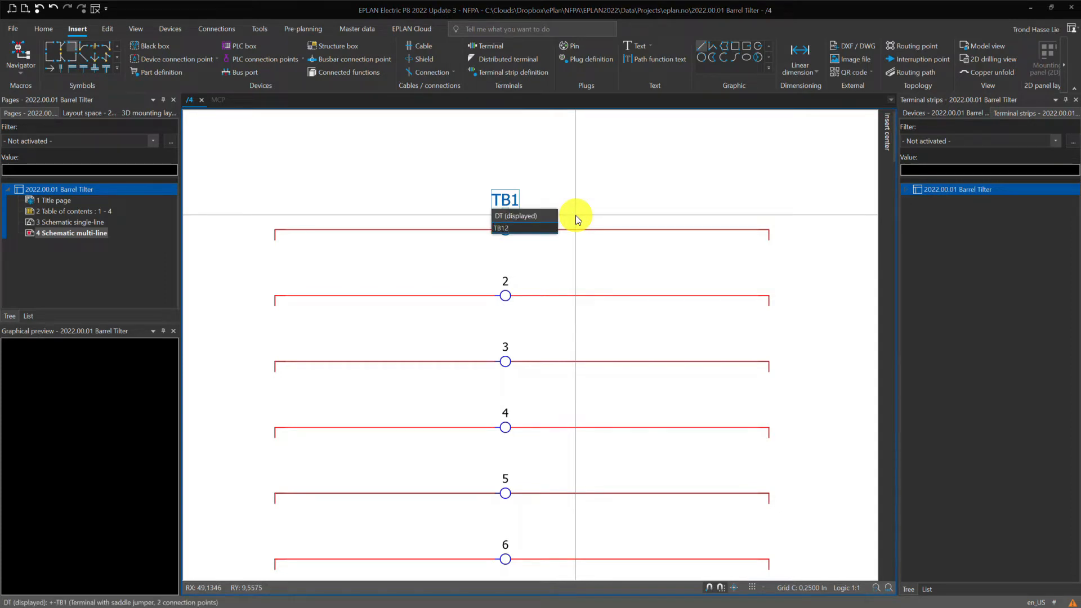
key(Return)
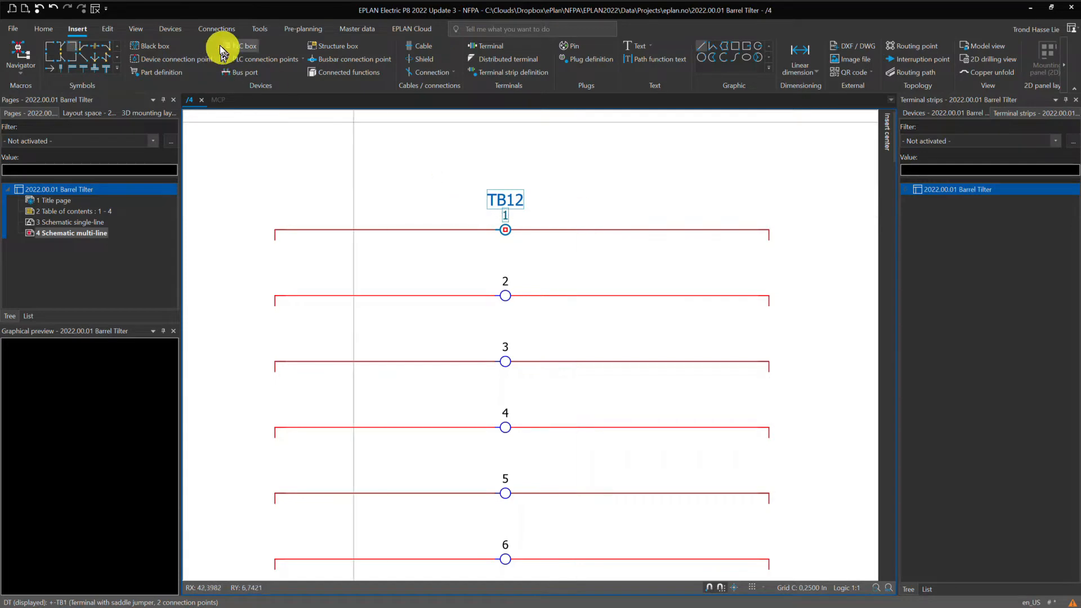
Edit terminal strip TB12 and assign feed-through terminal block PXC.3031306 to terminal 1, finding the part with 303.
click(170, 29)
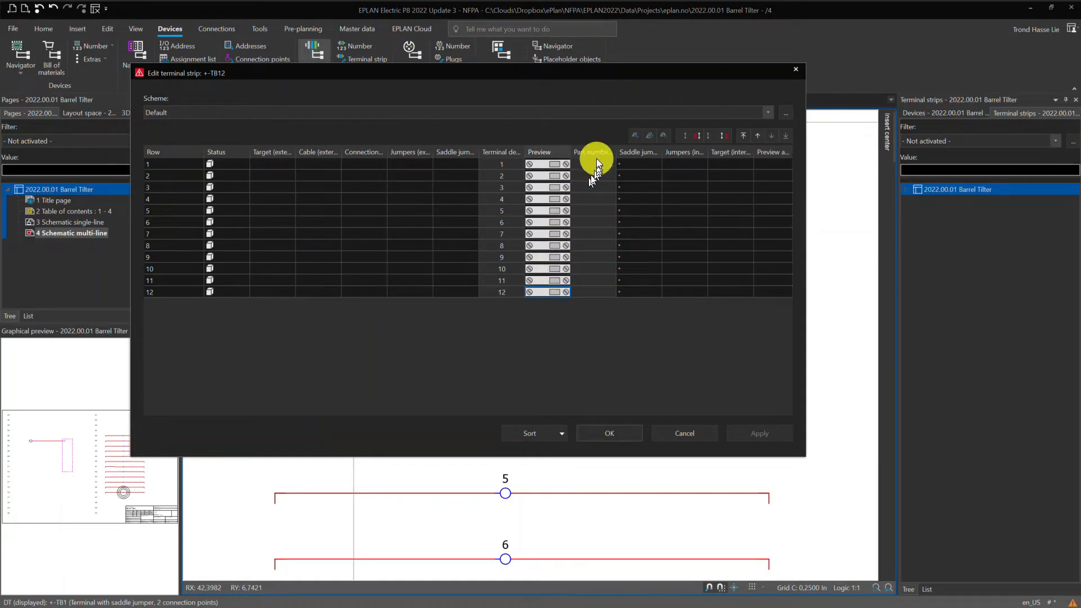
click(612, 163)
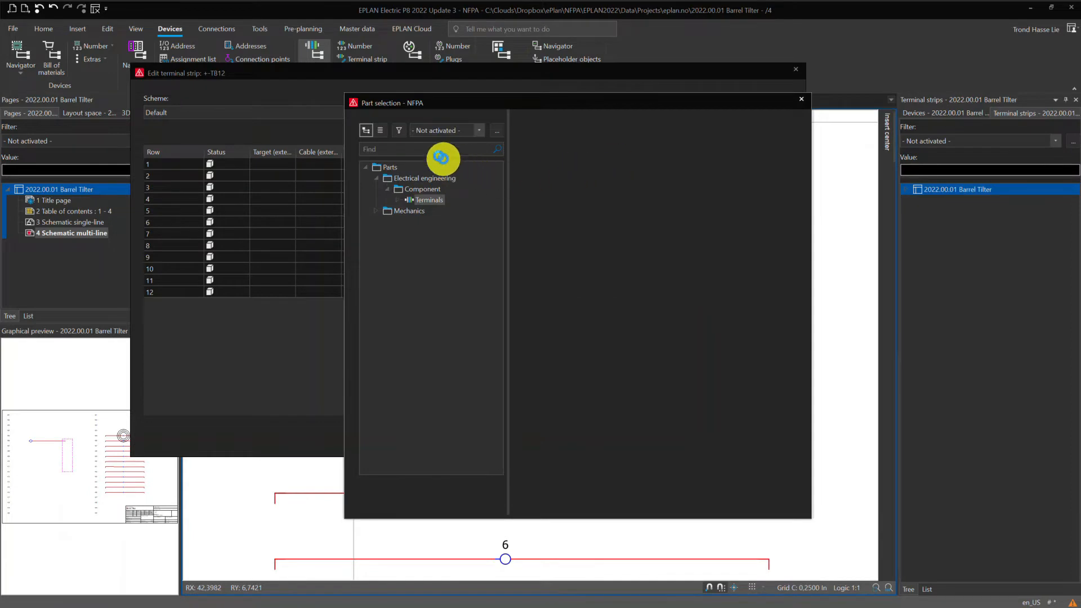
click(424, 150)
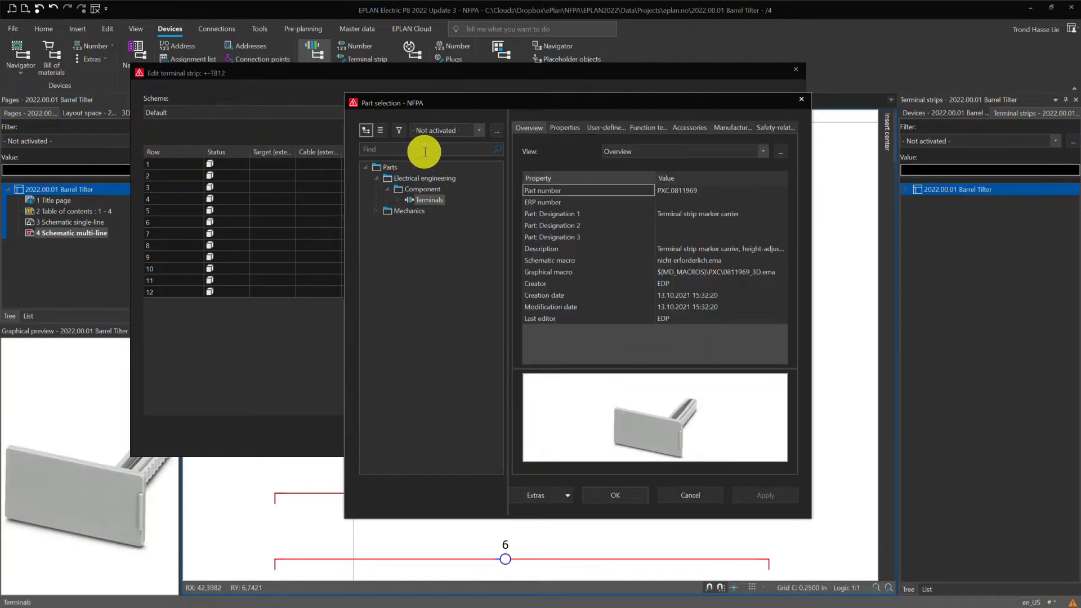
click(424, 151)
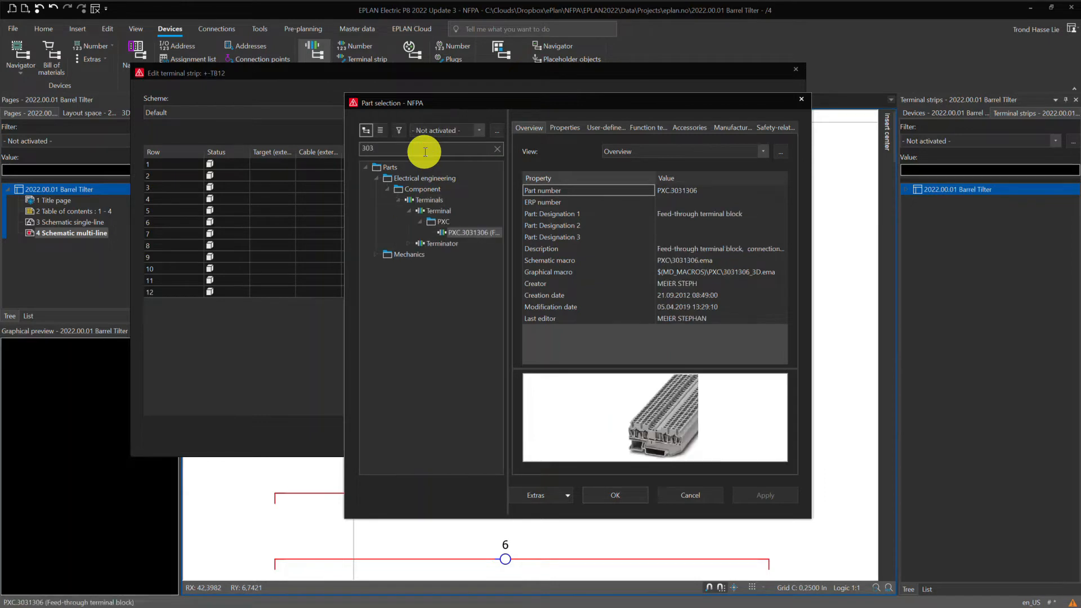
click(636, 497)
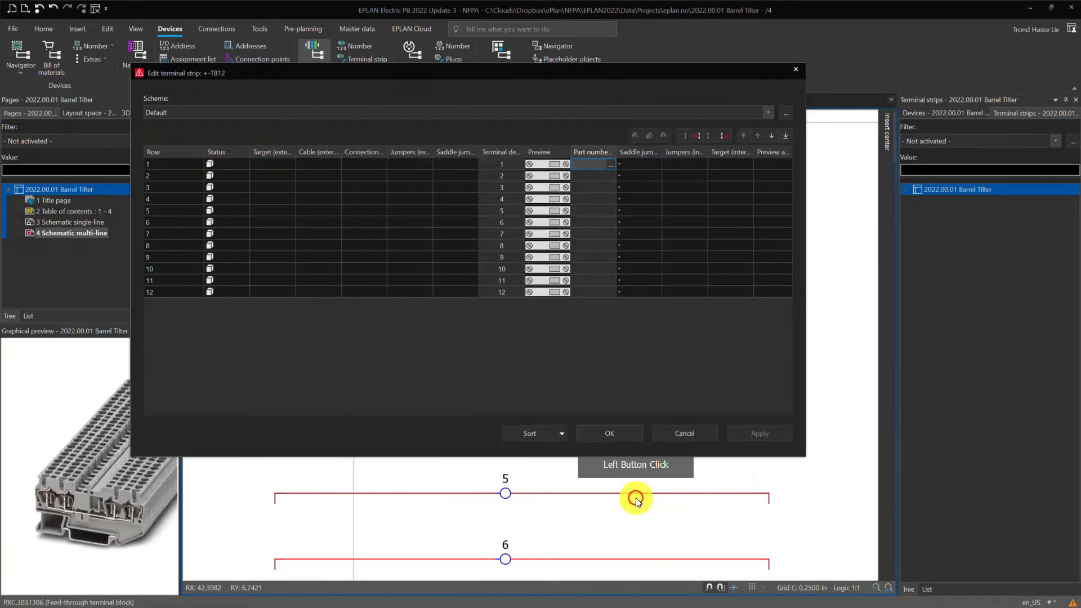
Copy part number PXC.3031306 from terminal 1 to terminals 2 through 12 of strip TB12.
click(589, 163)
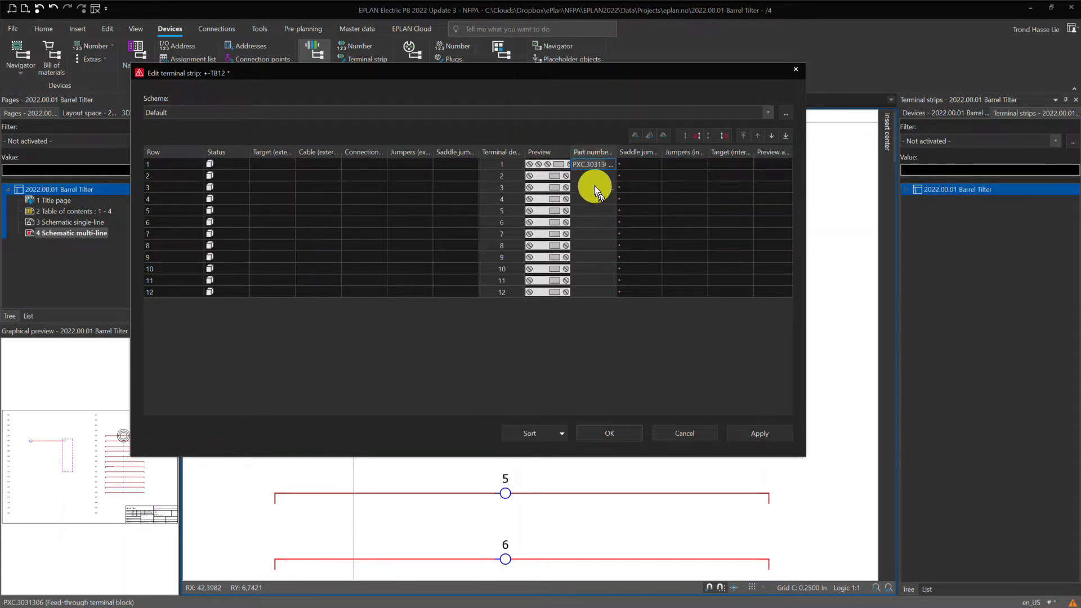
drag(592, 185, 589, 293)
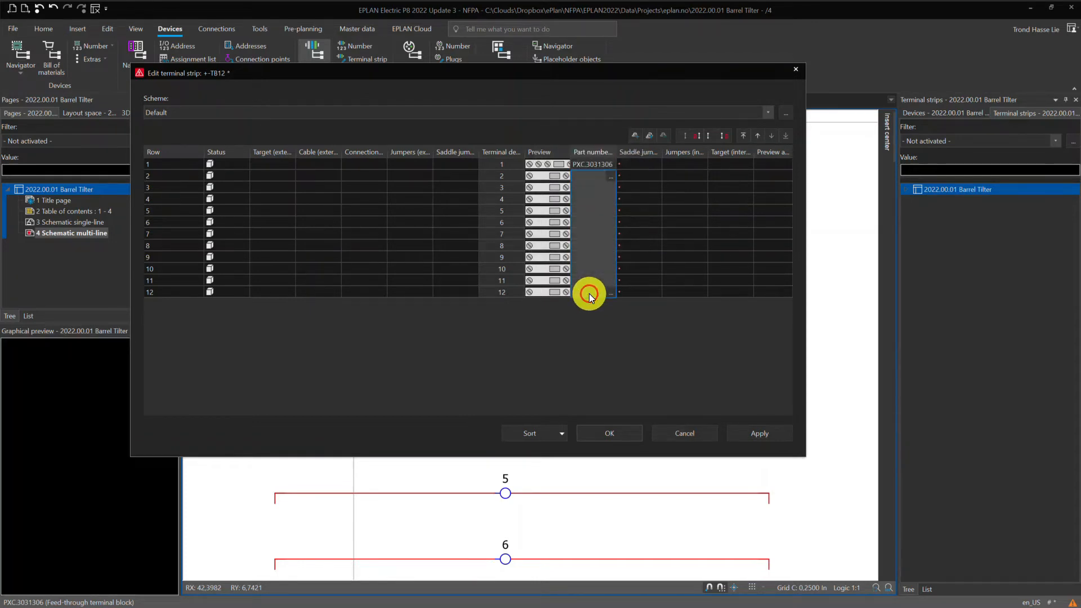
text(PXC.3031306 PXC.3031306 PXC.3031306 PXC.3031306 PXC.3031306 PXC.3031306 PXC.3031306 PXC.3031306 PXC.3031306 PXC.3031306 PXC.3031306)
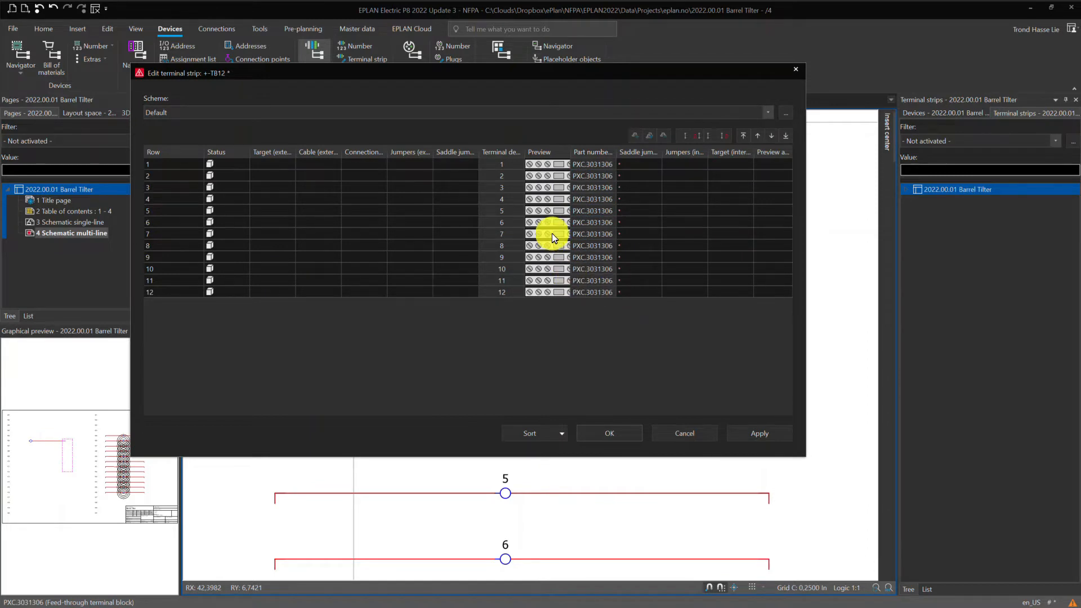
click(543, 256)
right_click(543, 253)
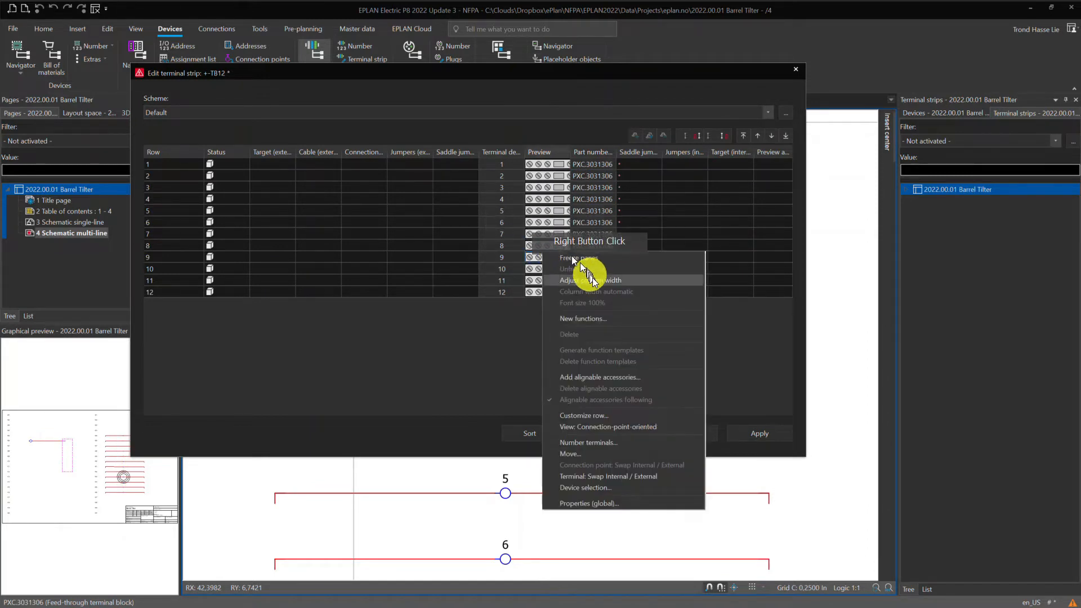
click(593, 377)
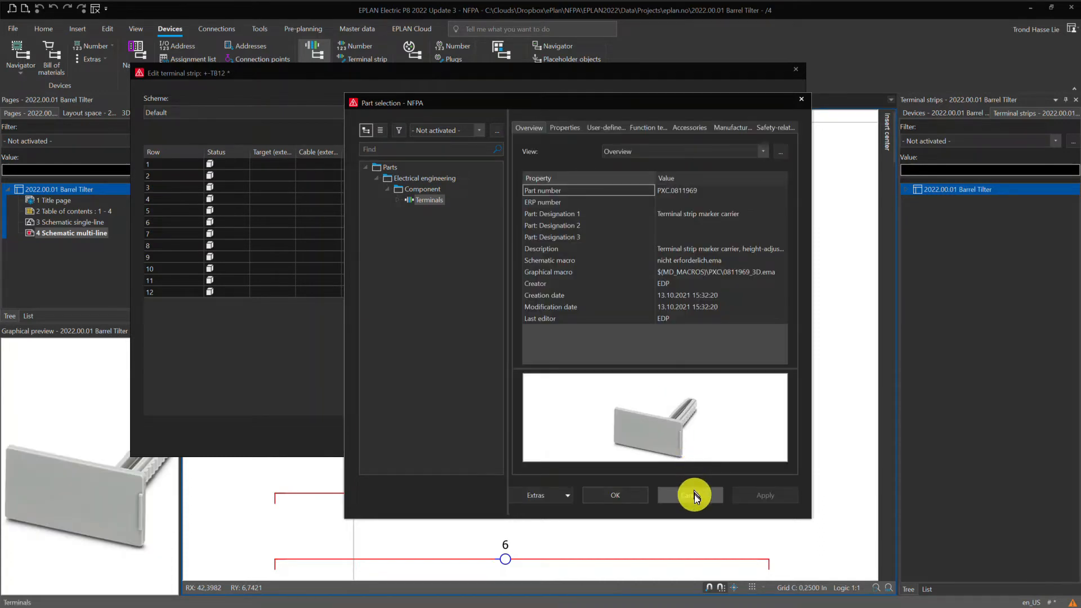
click(694, 495)
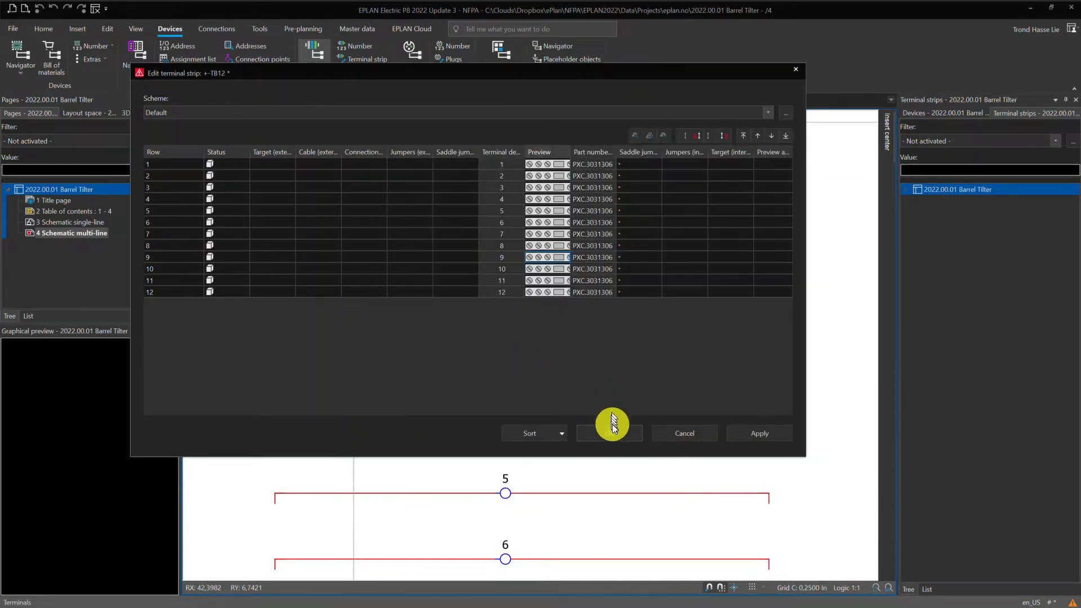
Accept the terminal strip edits and export strip TB12 of the Barrel Tilter project to Phoenix Contact PROJECT complete planning.
click(611, 431)
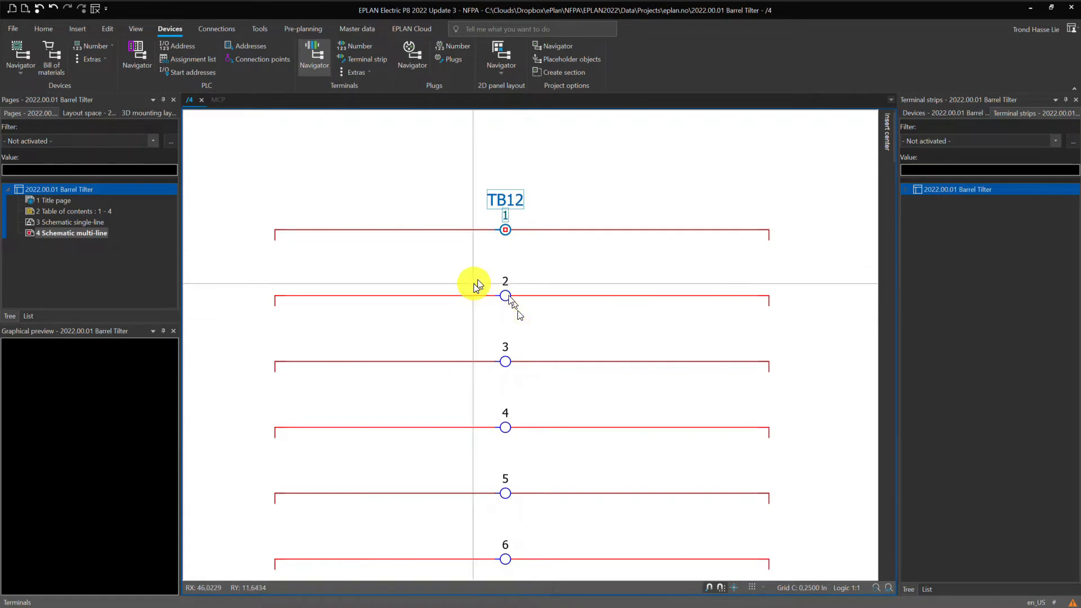
click(258, 29)
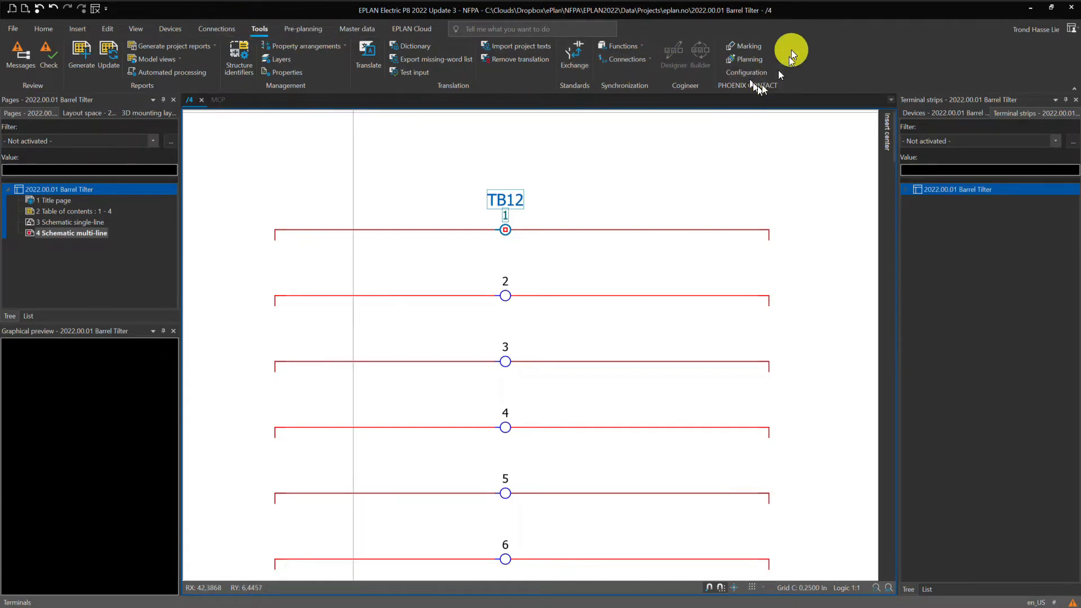
click(746, 59)
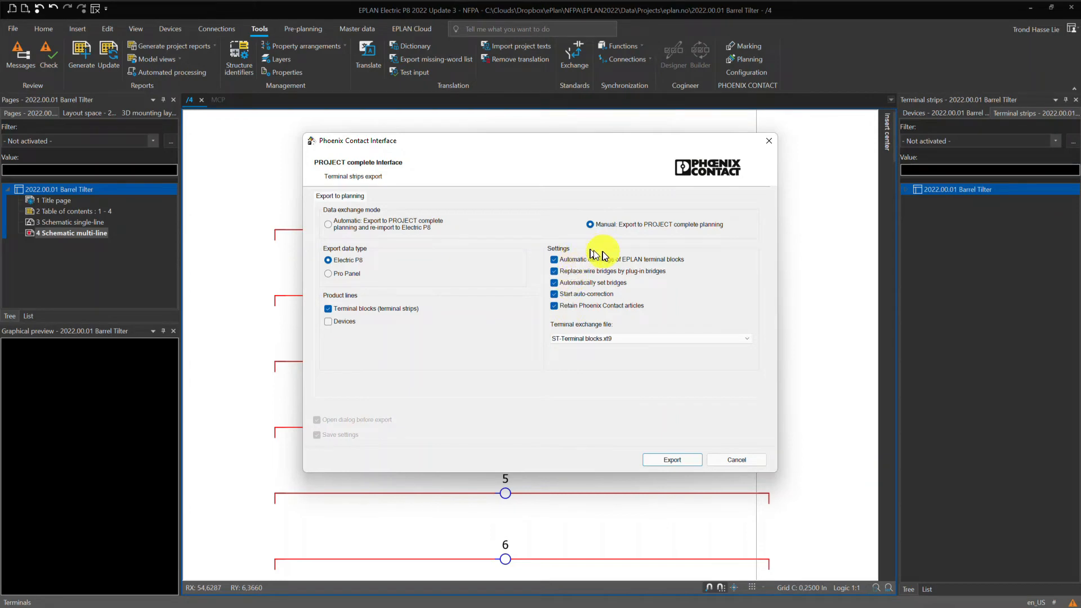
click(666, 462)
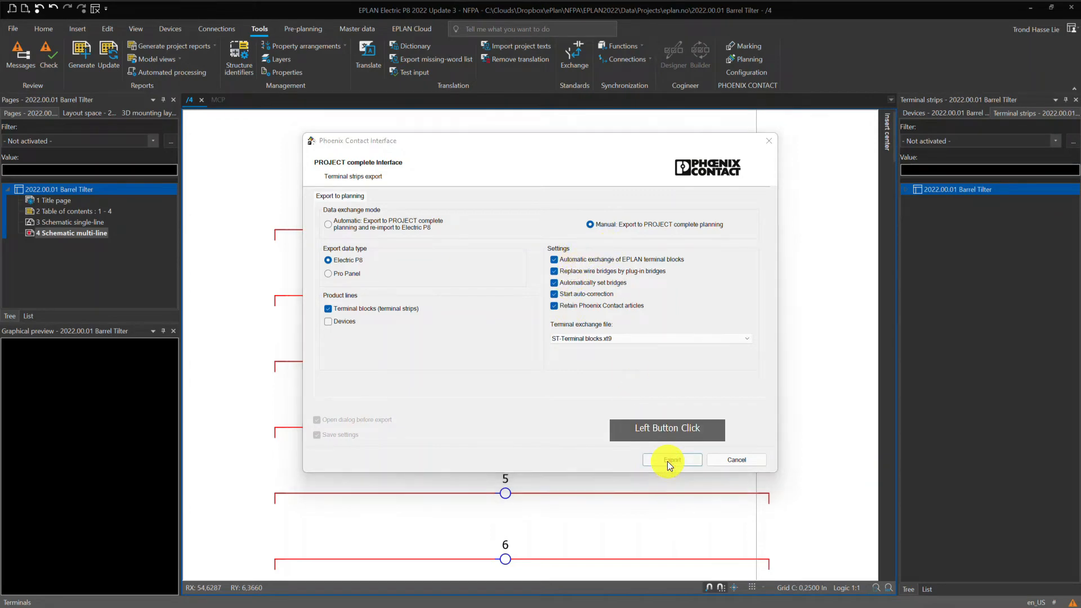
click(554, 194)
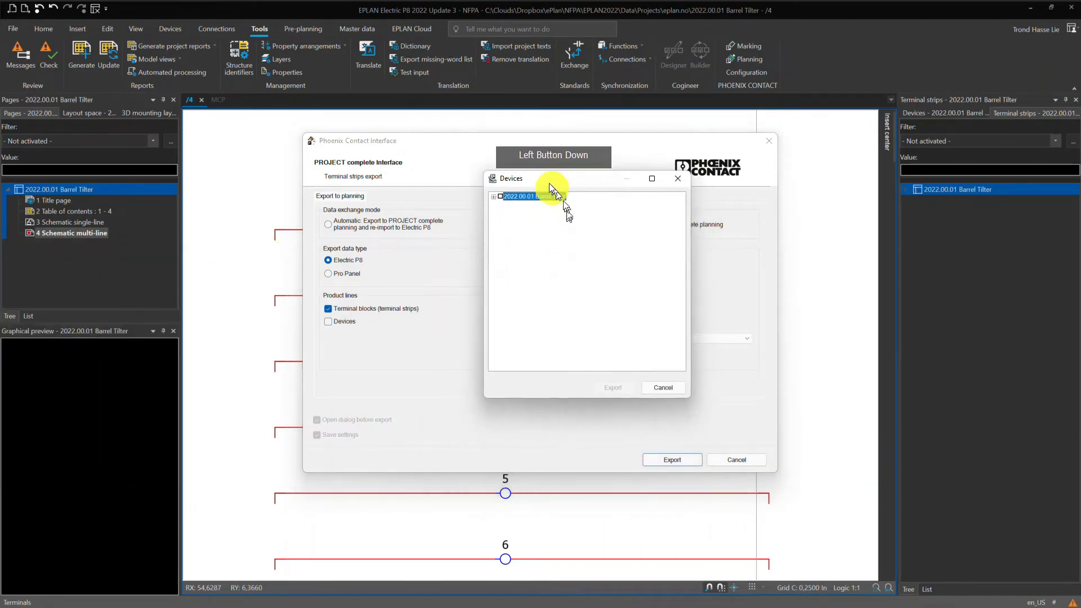
click(498, 195)
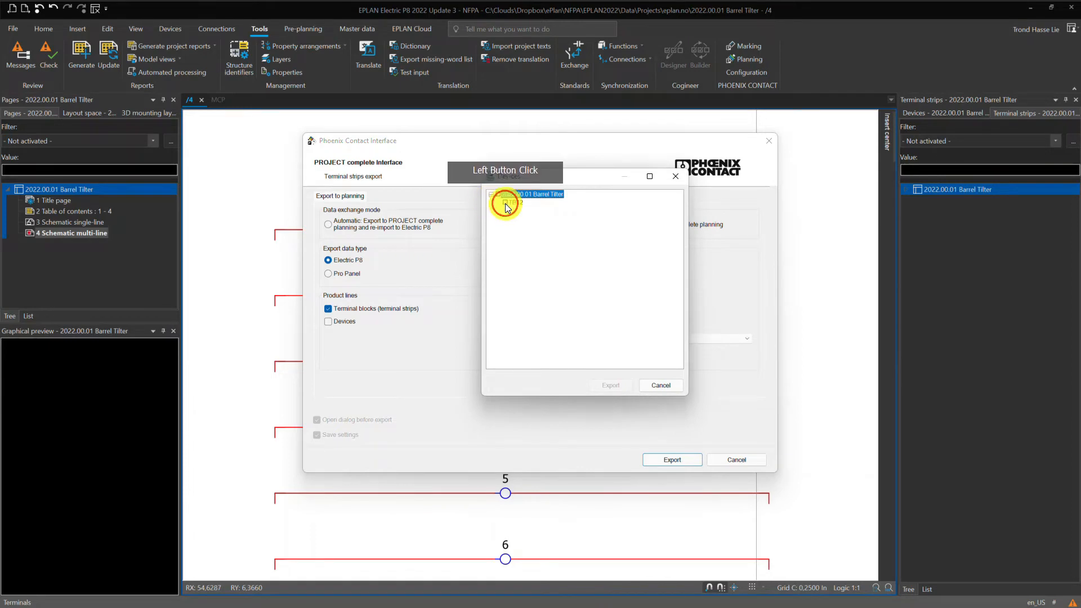
click(610, 386)
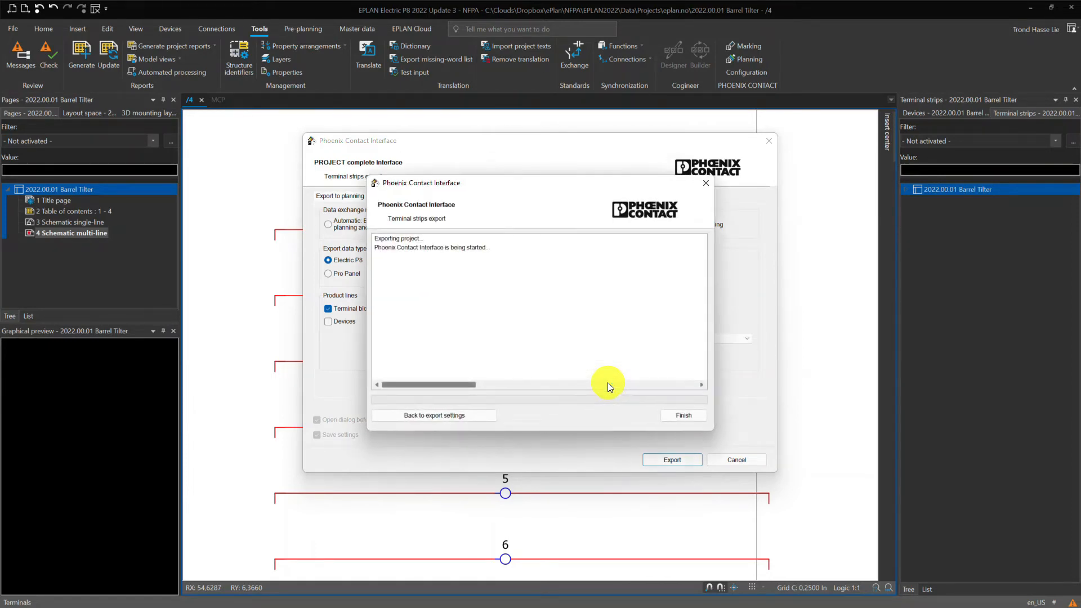
click(682, 414)
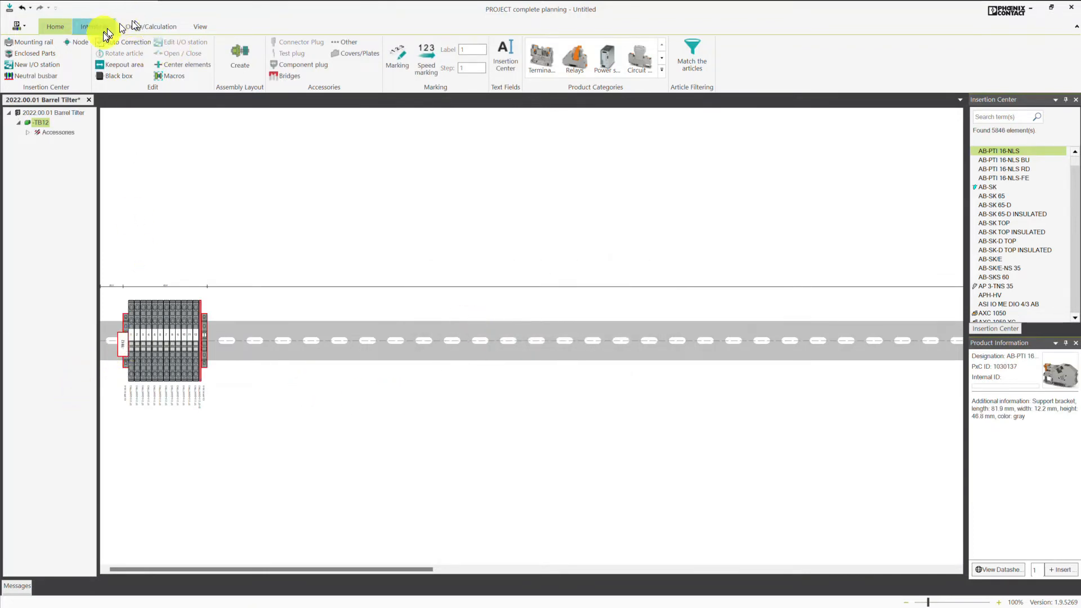
Export the TB12 mounting rail from PROJECT complete planning back to the EPLAN P8 project and close the planning program.
click(200, 27)
click(153, 46)
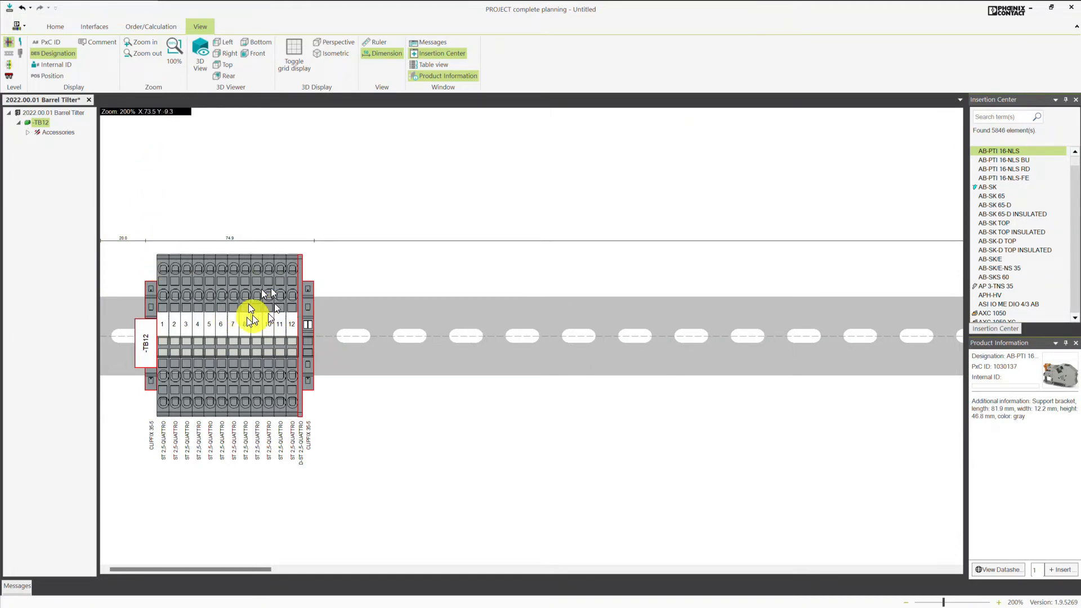
click(335, 270)
drag(287, 339, 229, 341)
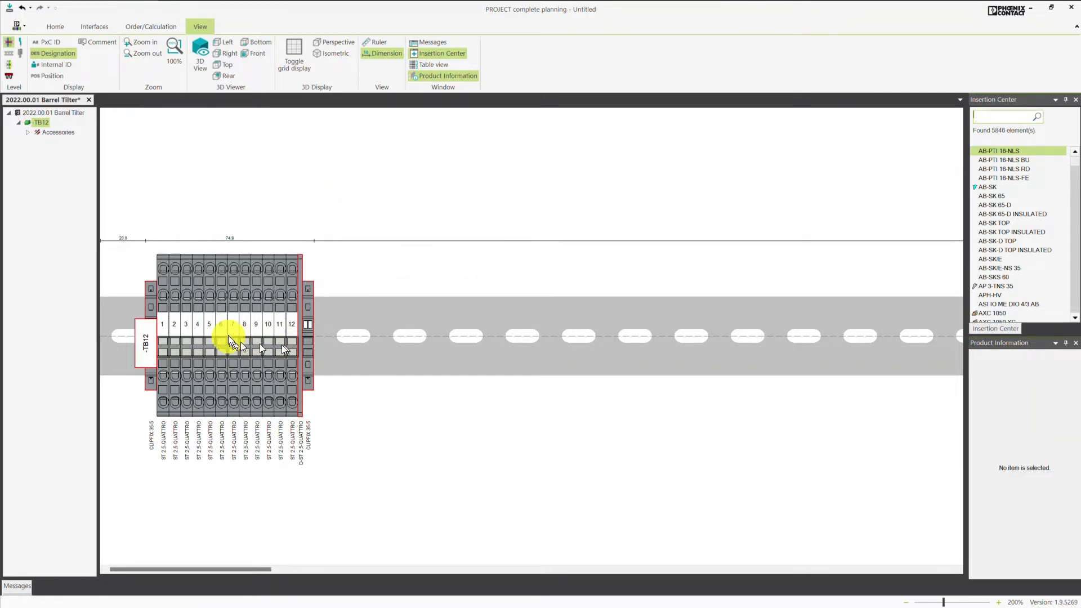
drag(198, 271, 285, 319)
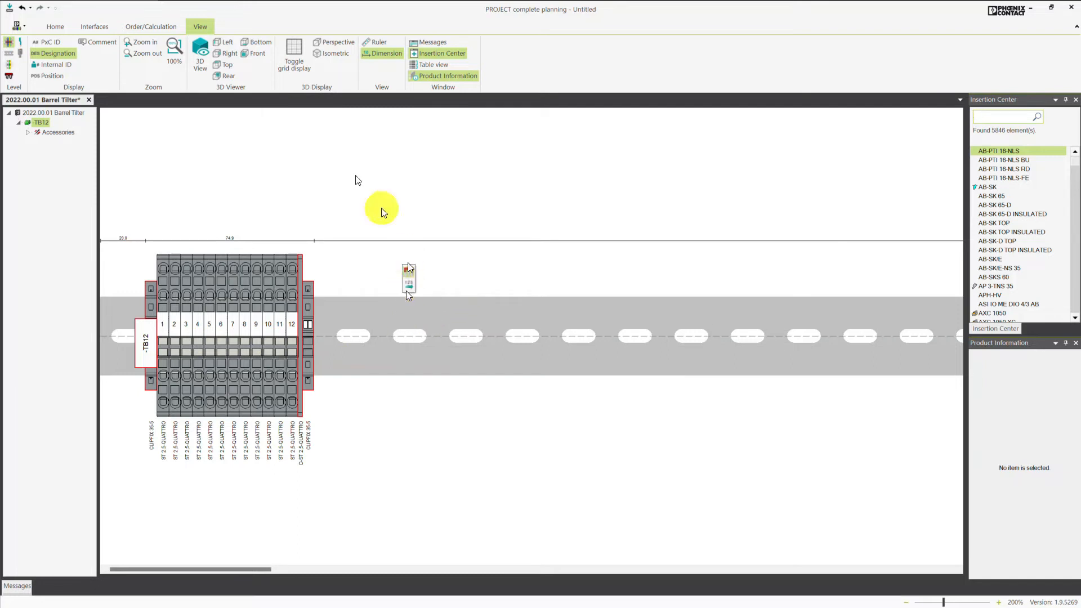
click(83, 28)
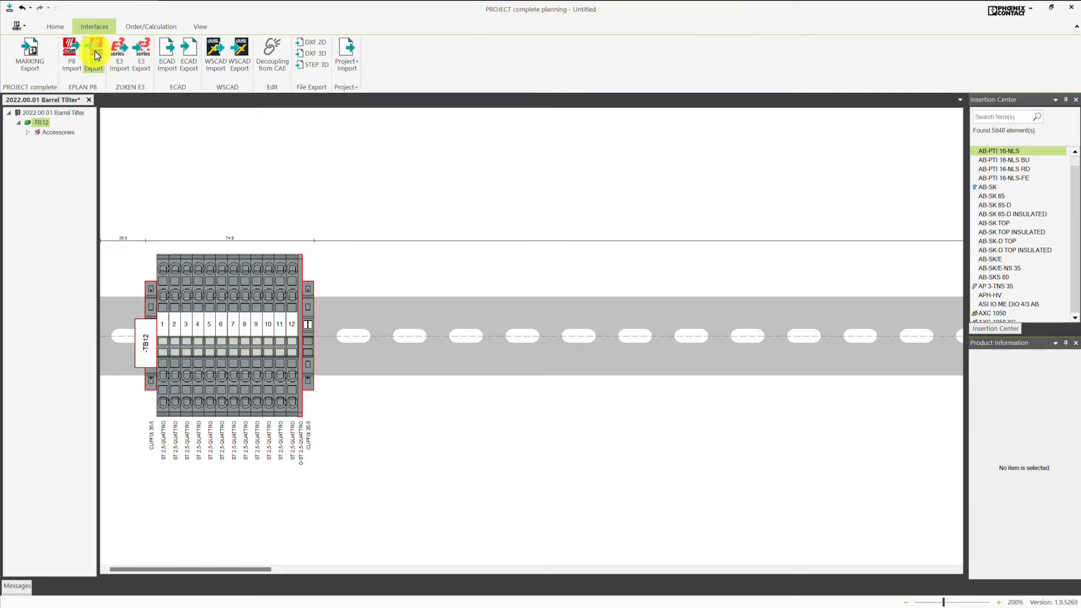
click(95, 51)
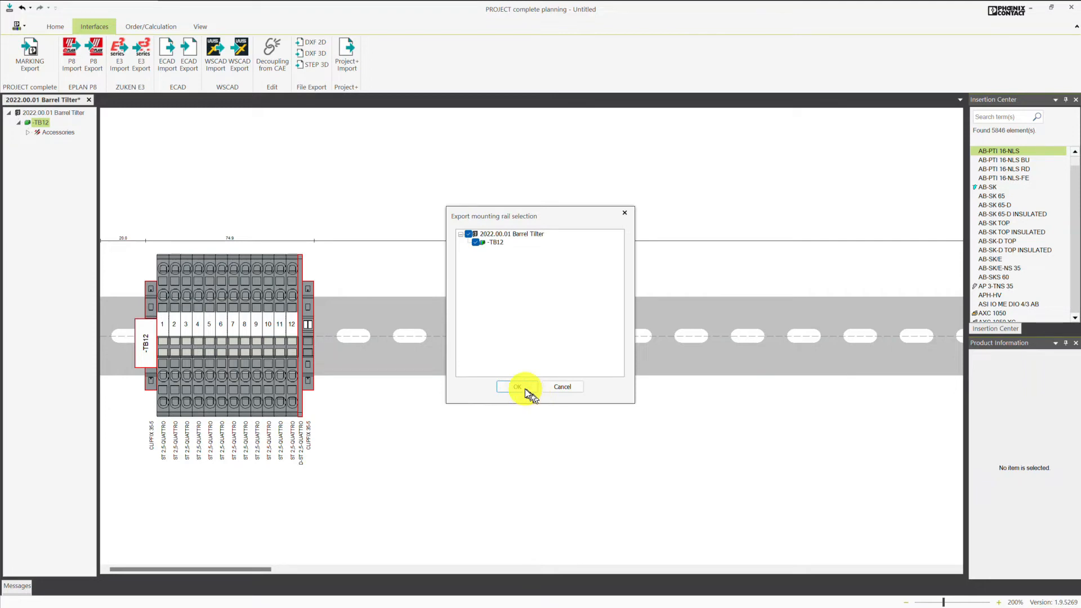
click(524, 388)
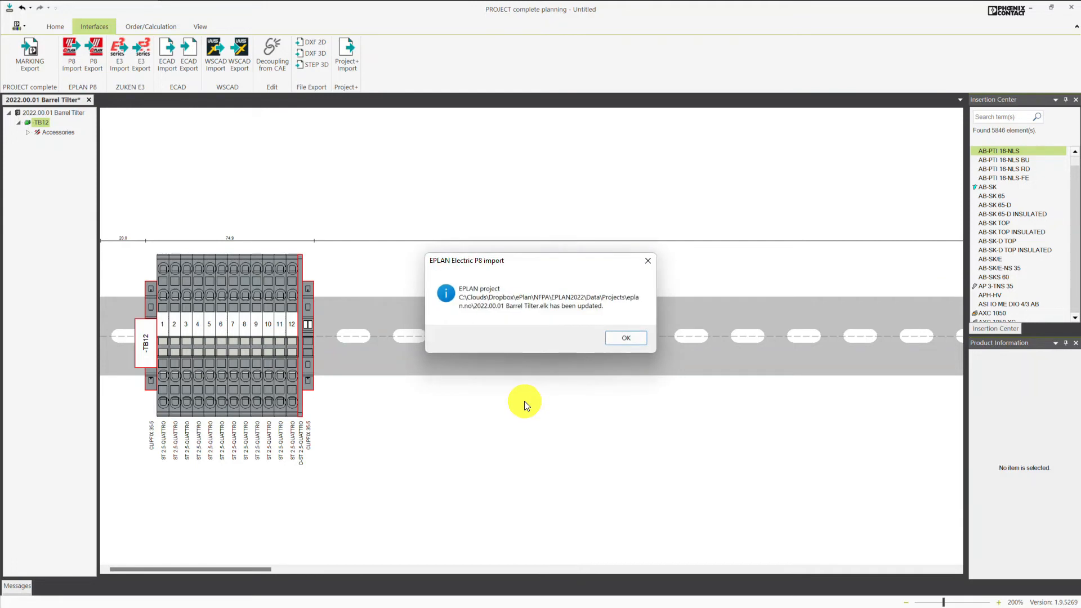
click(634, 341)
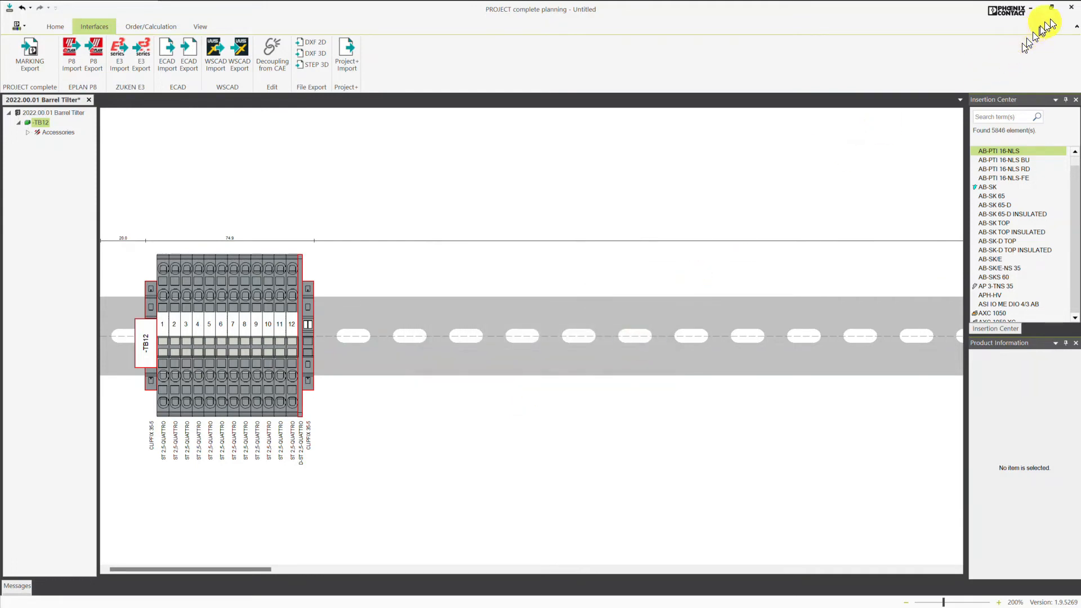
click(1071, 7)
click(547, 337)
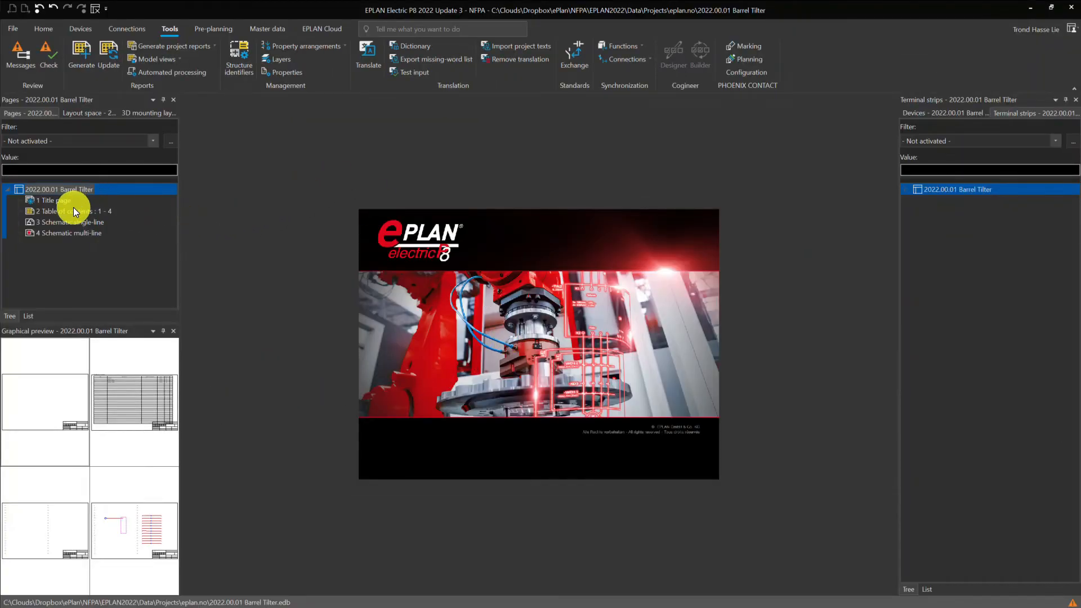
Open page 4 Schematic multi-line and examine the accessory parts listed around the terminals of strip TB12.
double_click(55, 234)
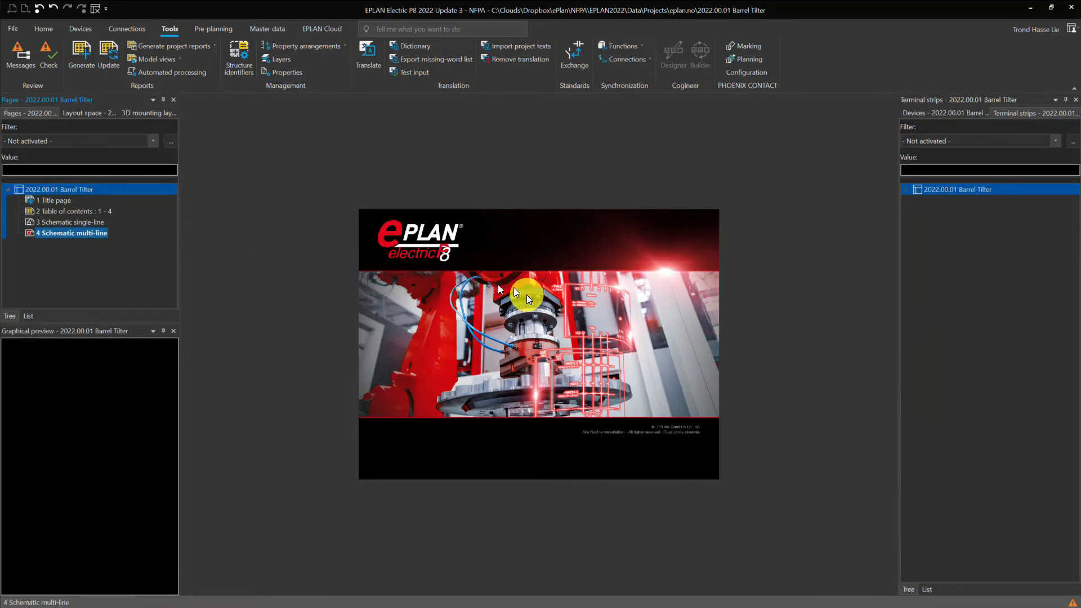
double_click(93, 239)
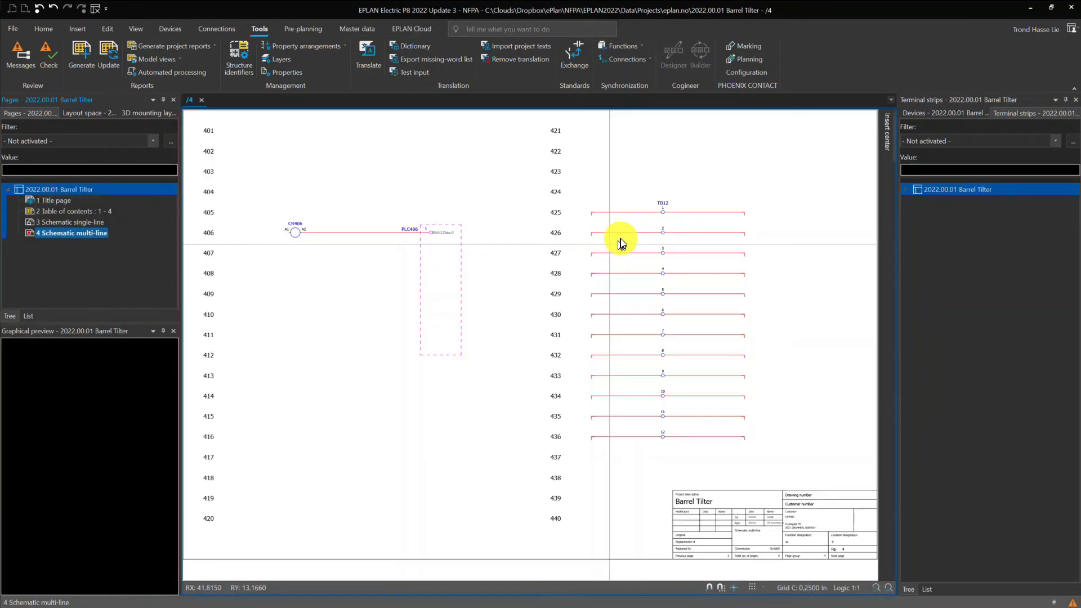
click(674, 207)
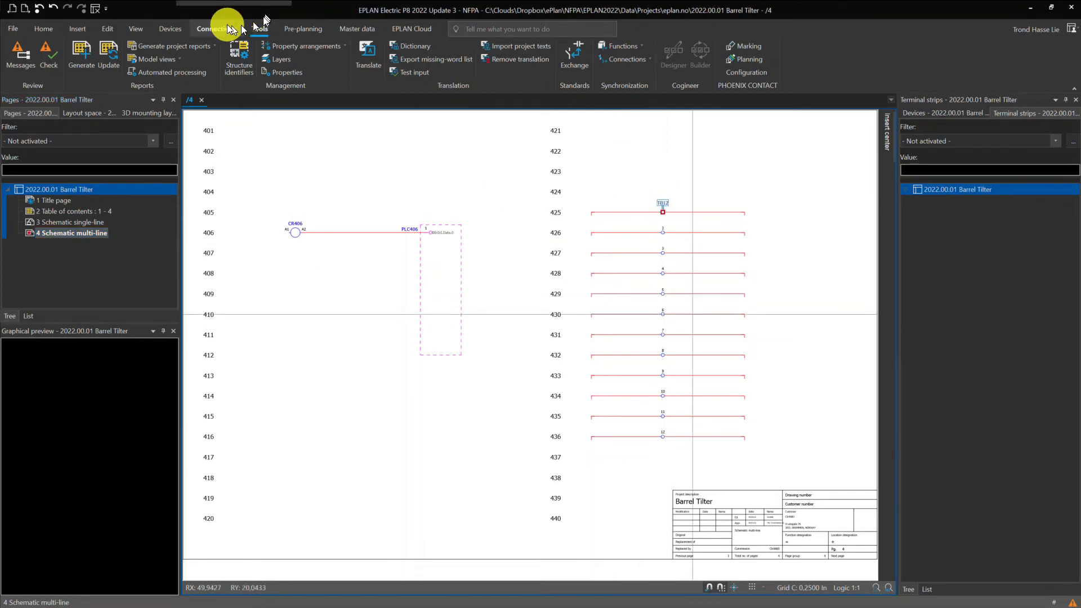
click(170, 29)
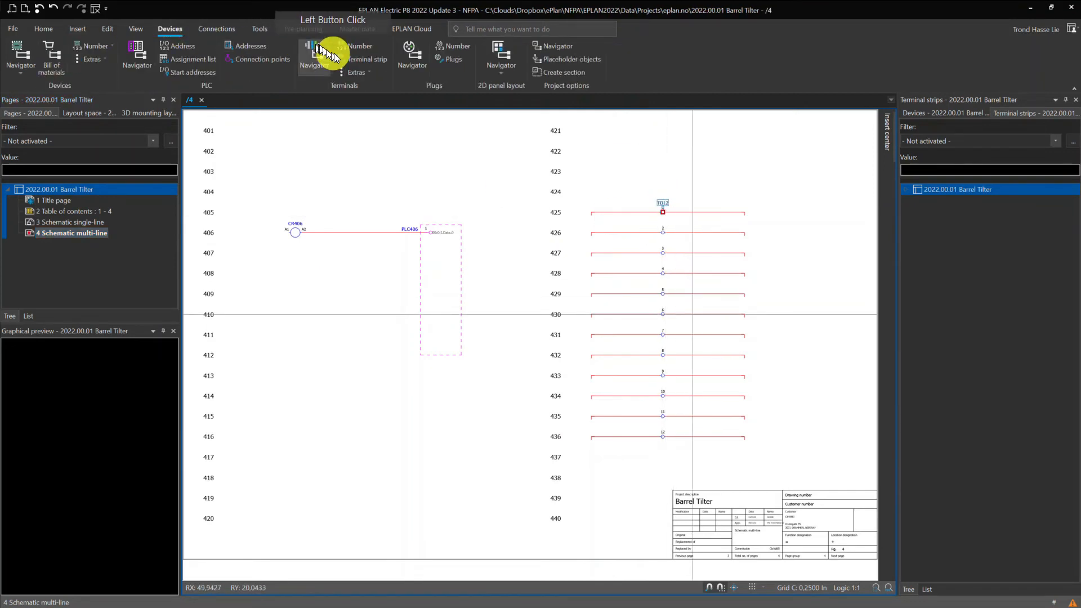
click(346, 63)
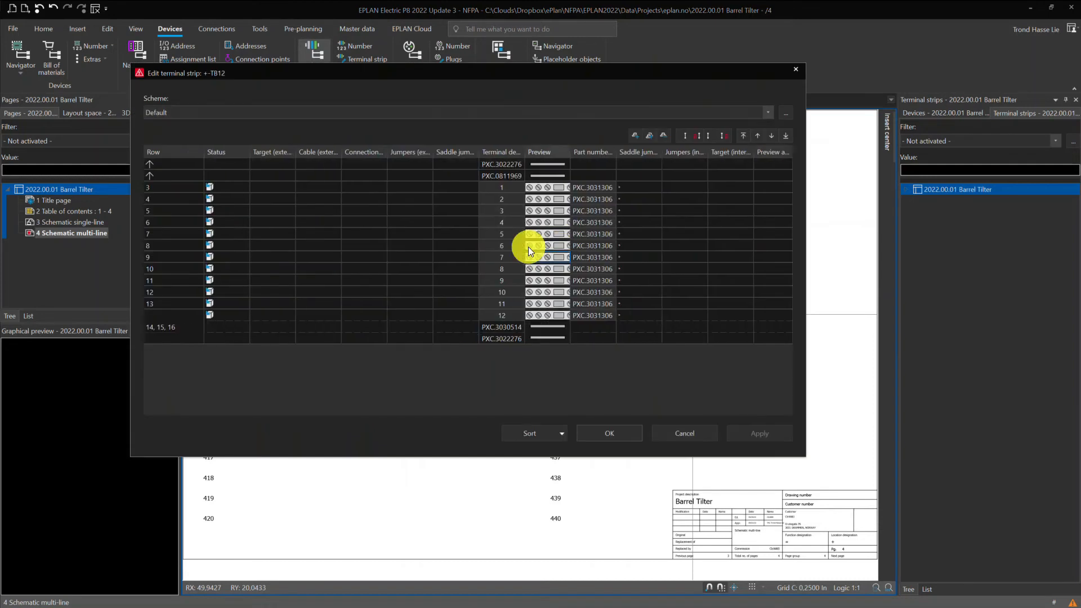
click(502, 176)
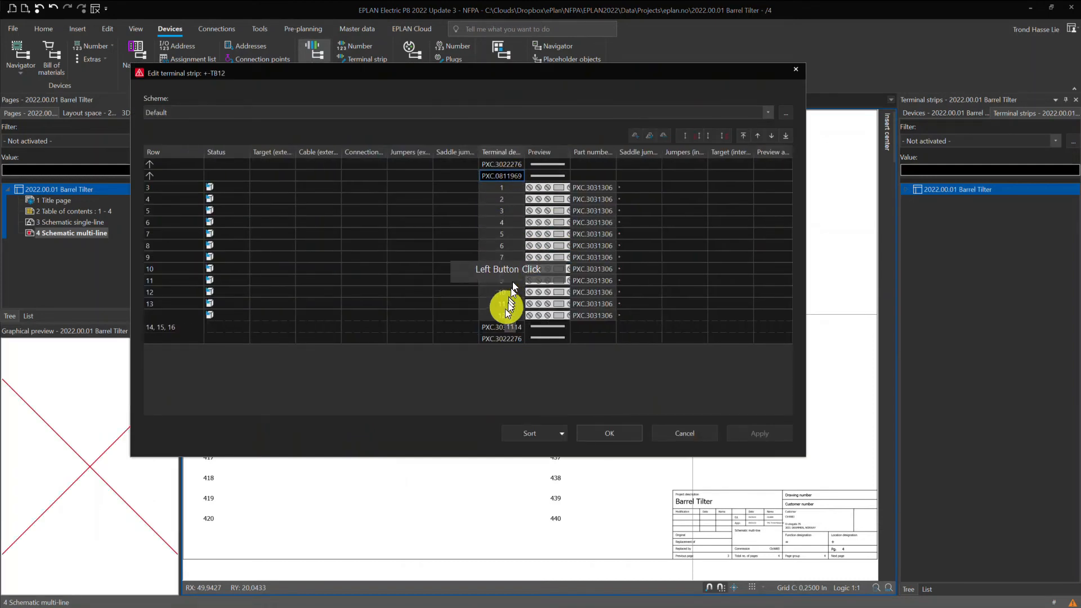
click(691, 436)
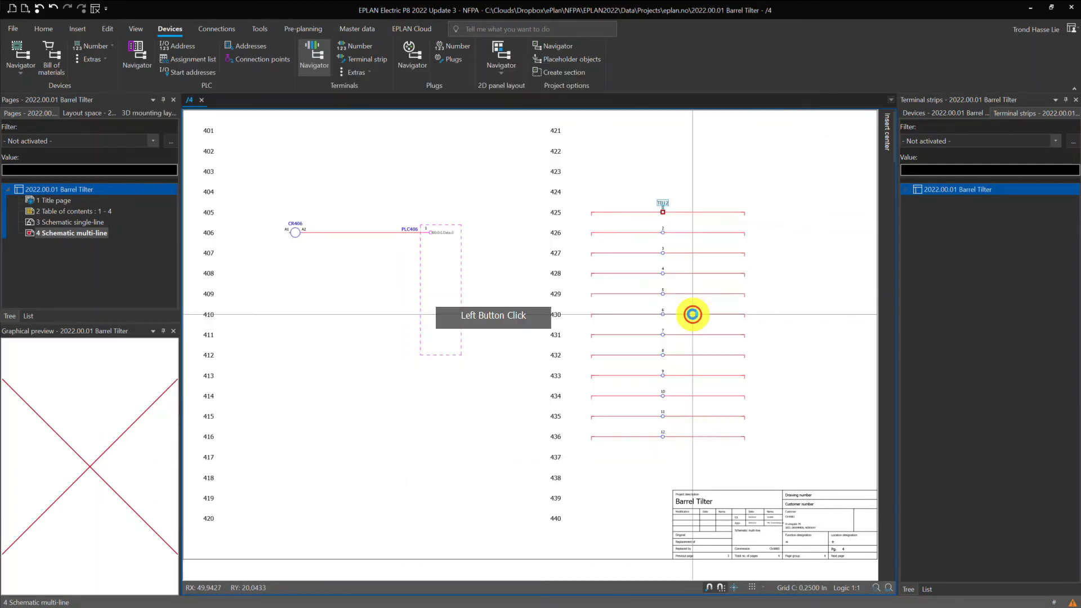
Open the front of mounting panel S2 from the MCP layout space.
click(90, 113)
click(21, 201)
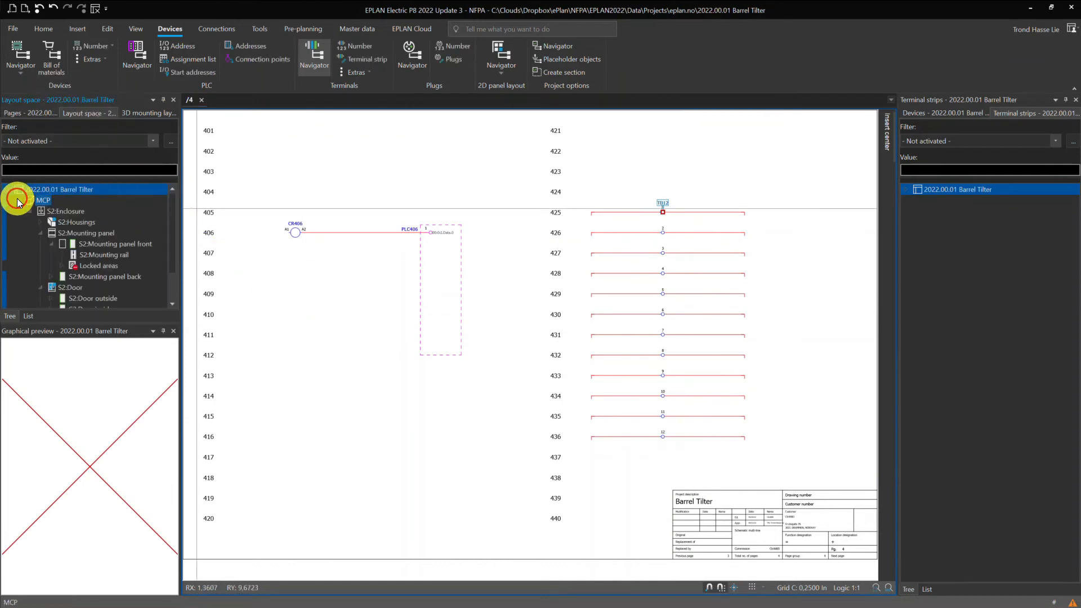
click(21, 200)
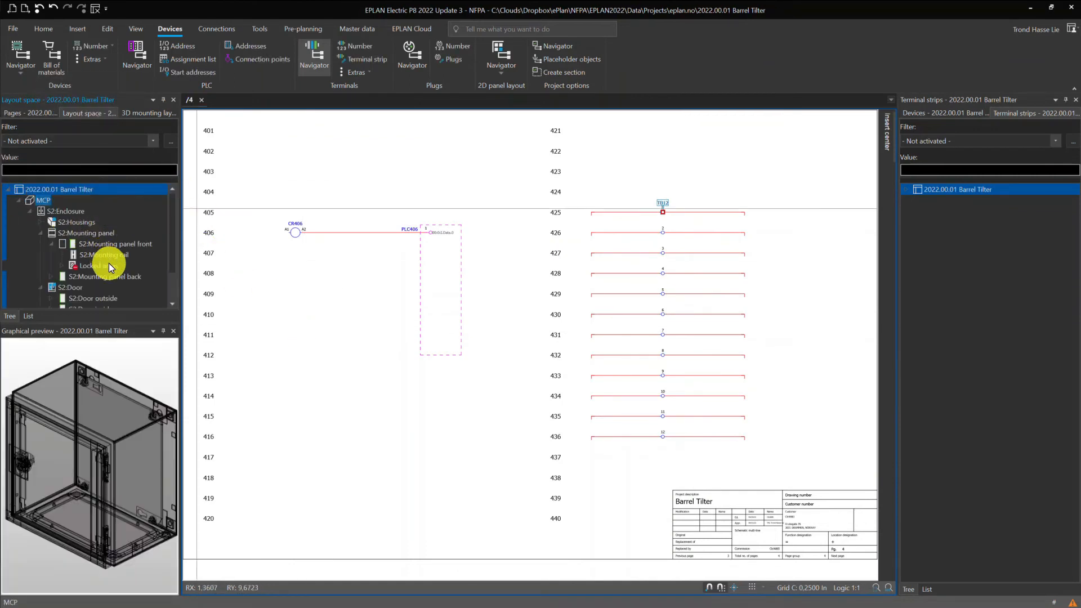
double_click(90, 243)
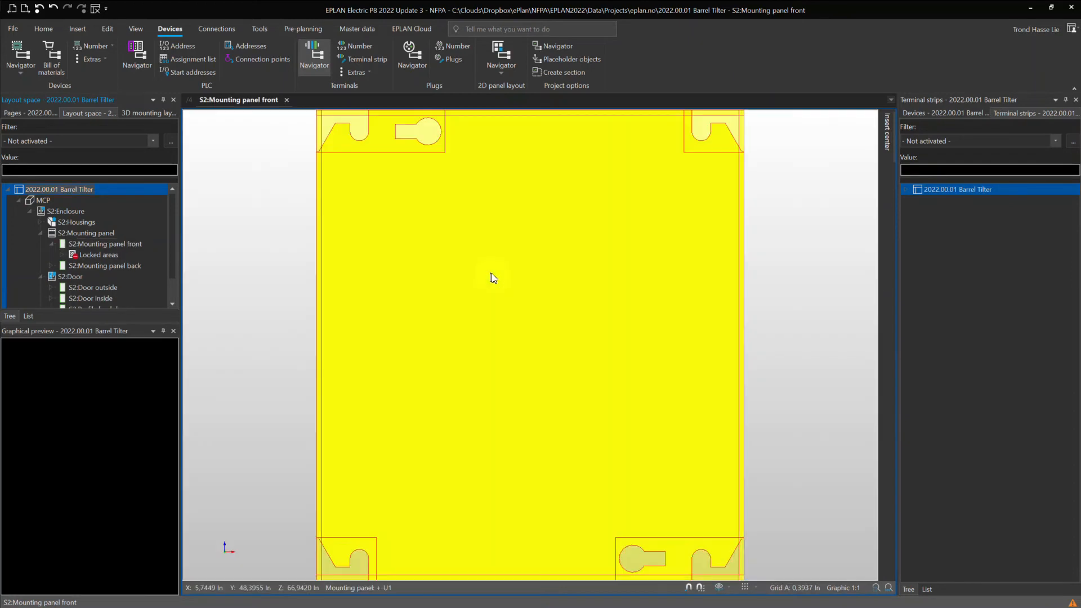
Place an A-B.199-DR1 mounting rail about 130 mm long horizontally on the upper middle of the S2 mounting panel front.
click(77, 29)
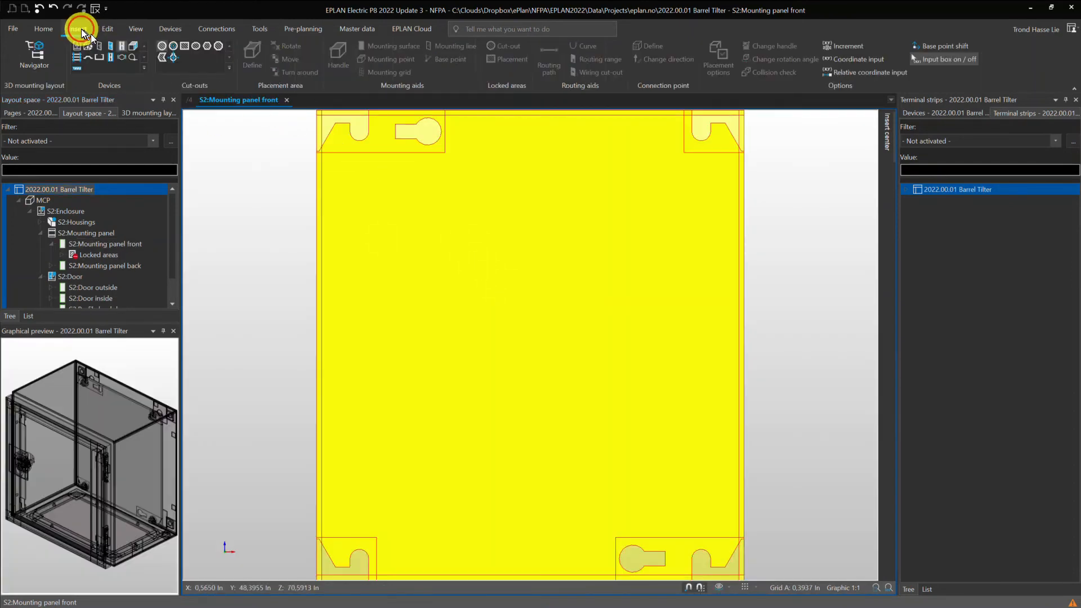
click(123, 46)
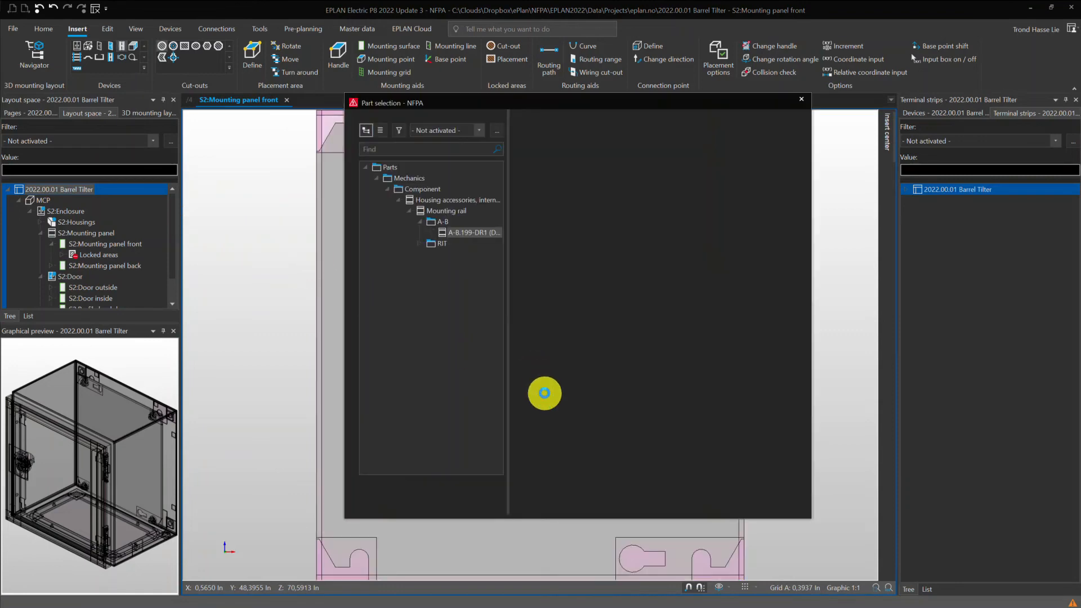
click(467, 233)
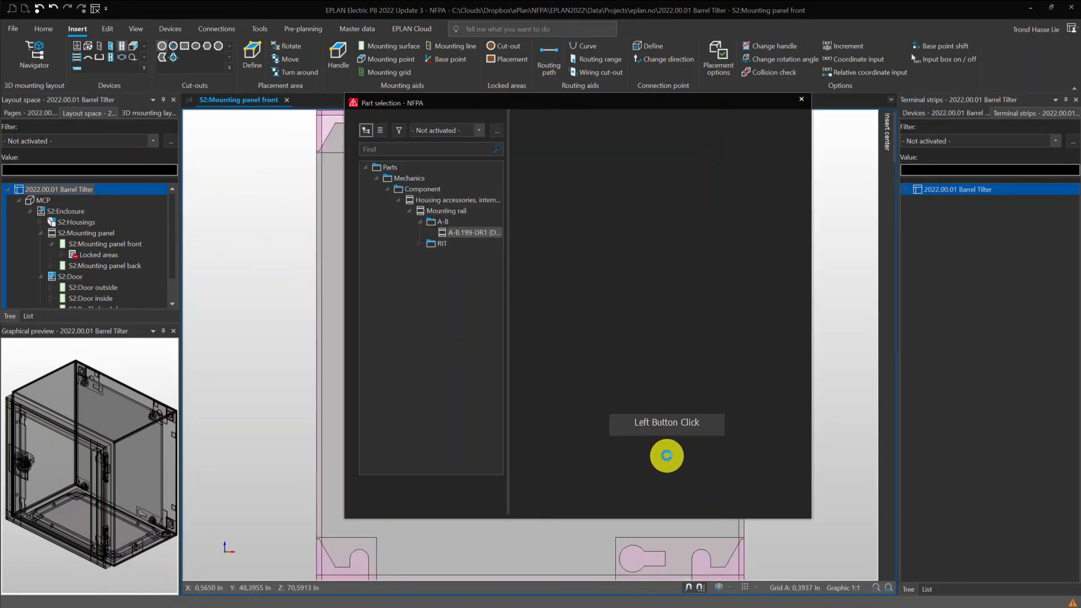
click(628, 493)
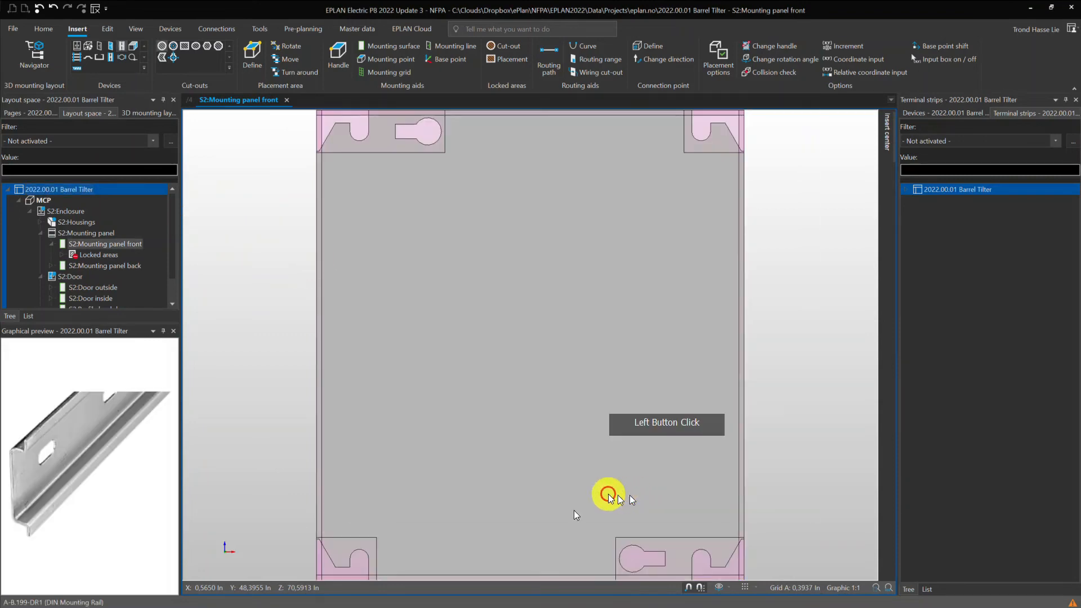
click(424, 309)
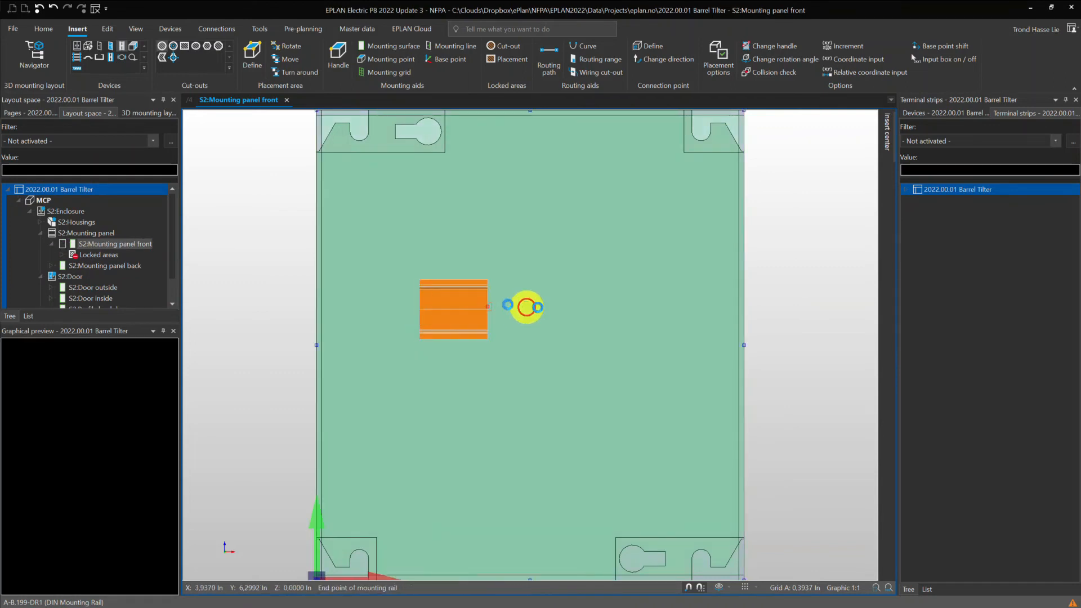
click(641, 308)
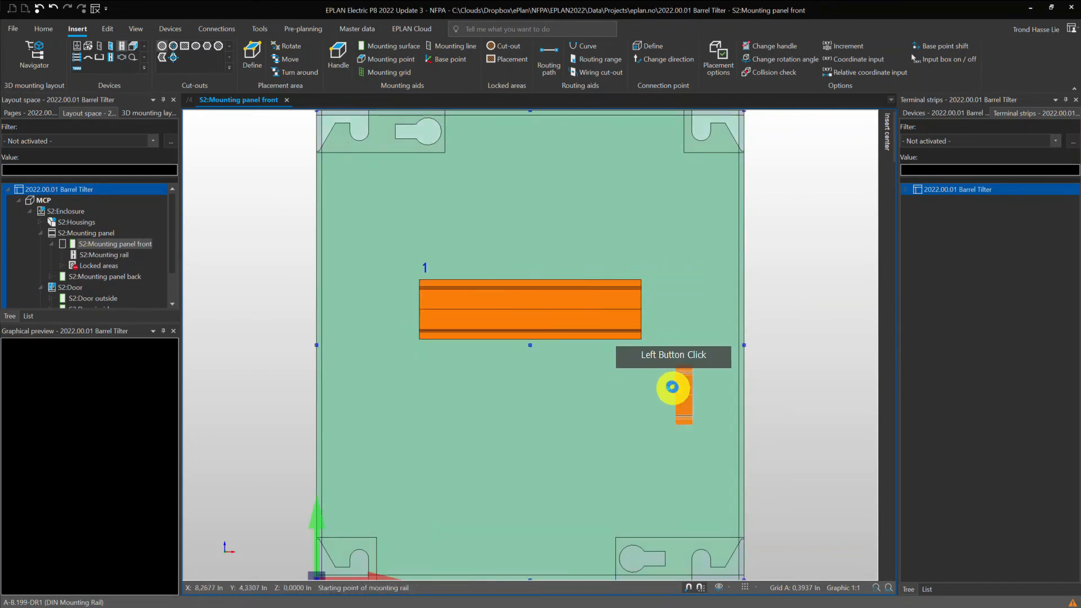
key(Escape)
Set the displayed DT of the new mounting rail to DIN5 and check its property arrangement before accepting.
click(485, 302)
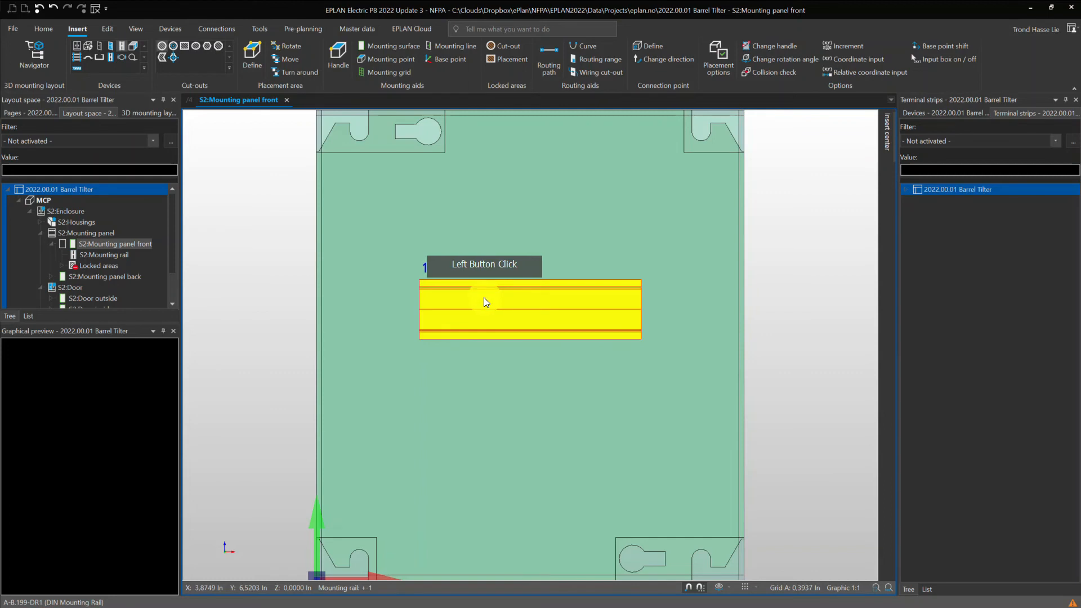
click(426, 268)
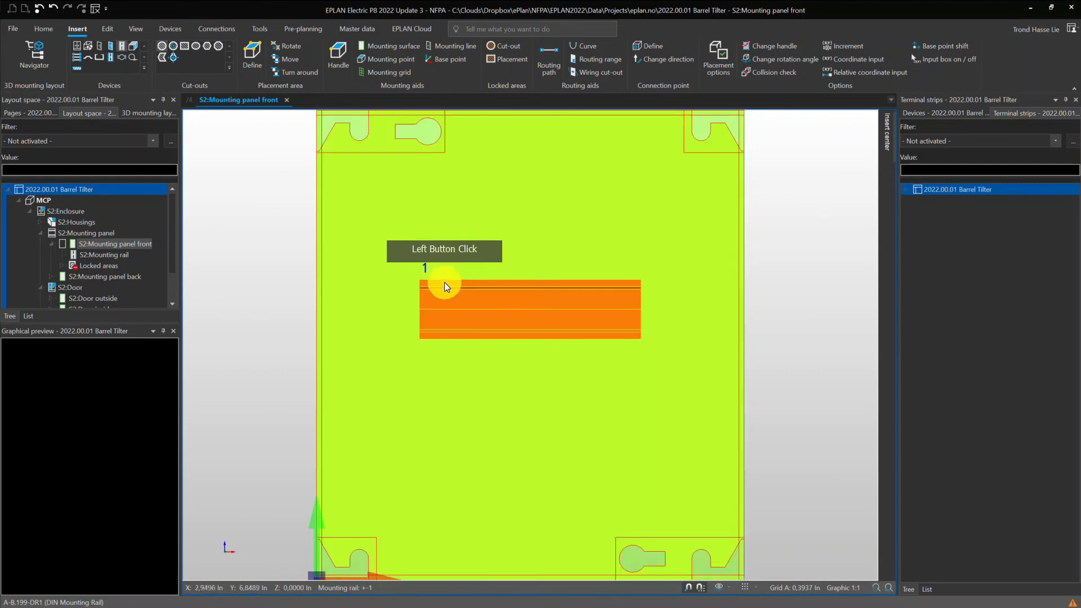
double_click(467, 303)
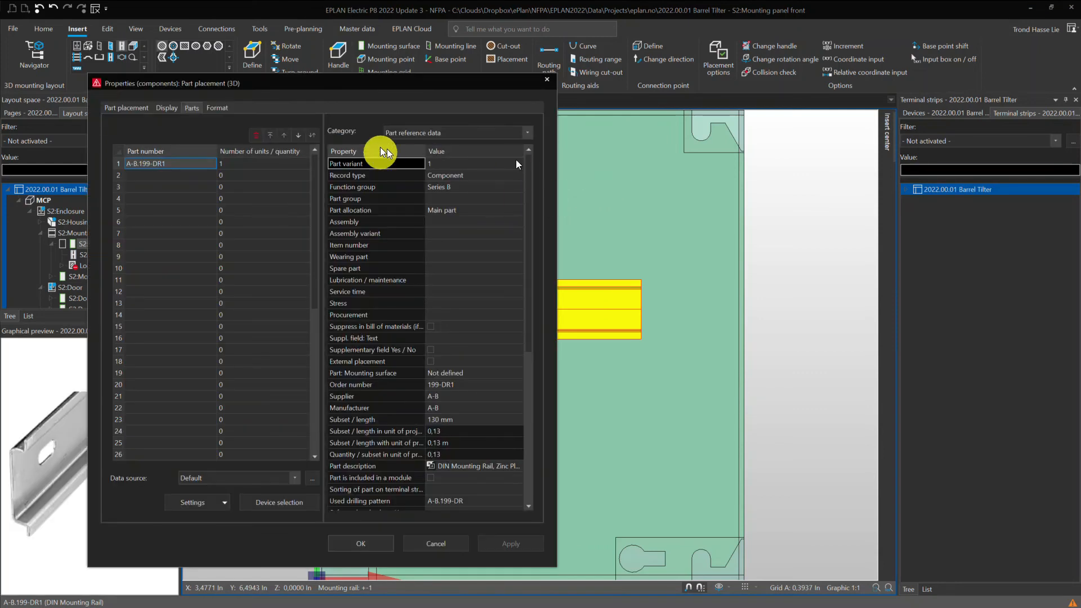
click(132, 108)
drag(155, 145, 85, 137)
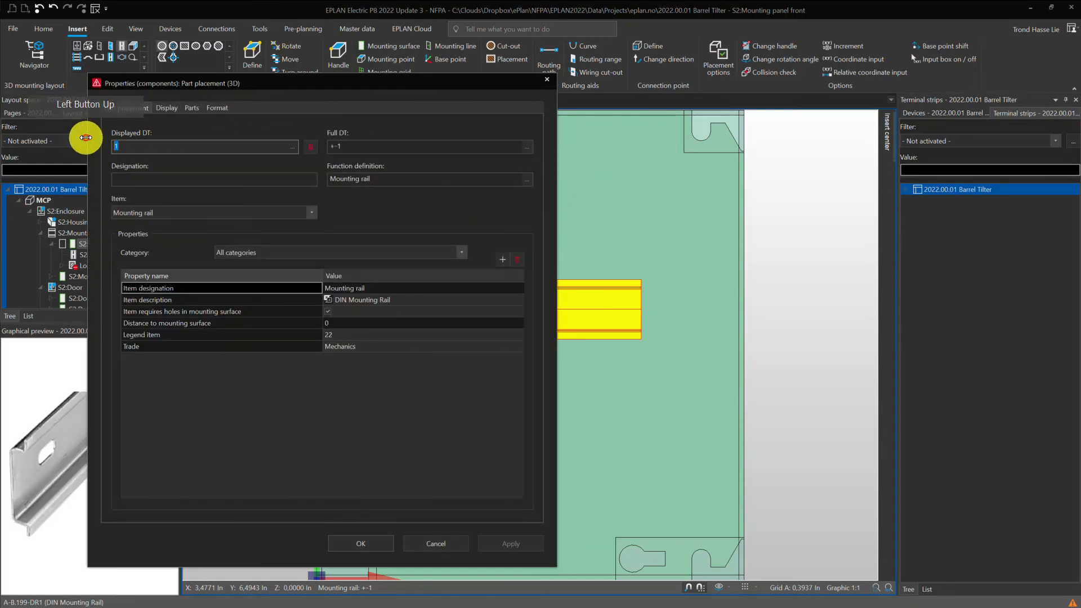
text(DIN5)
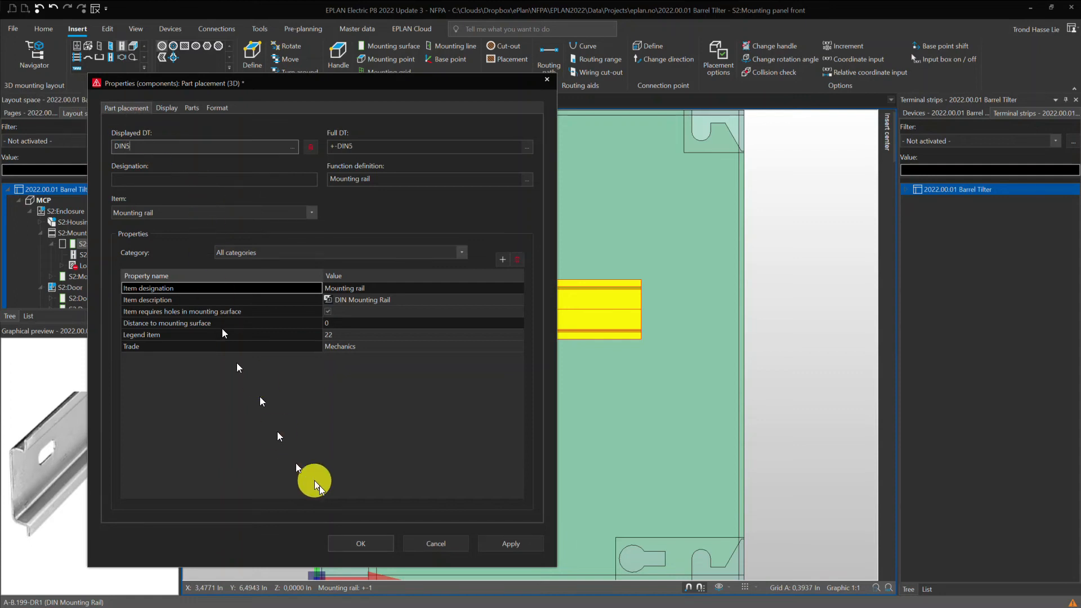
drag(277, 83, 654, 133)
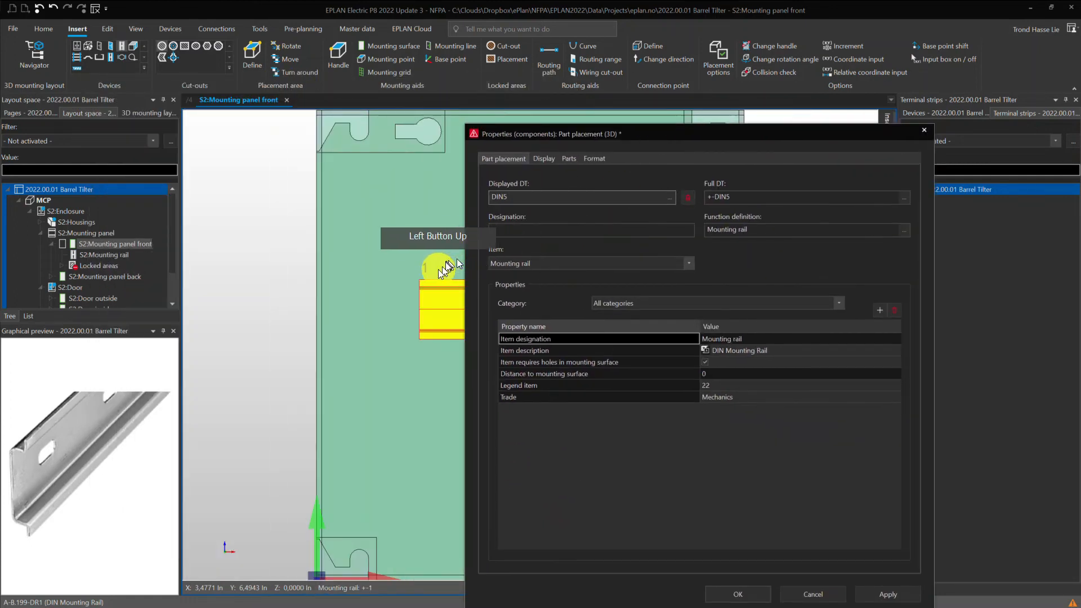
click(543, 158)
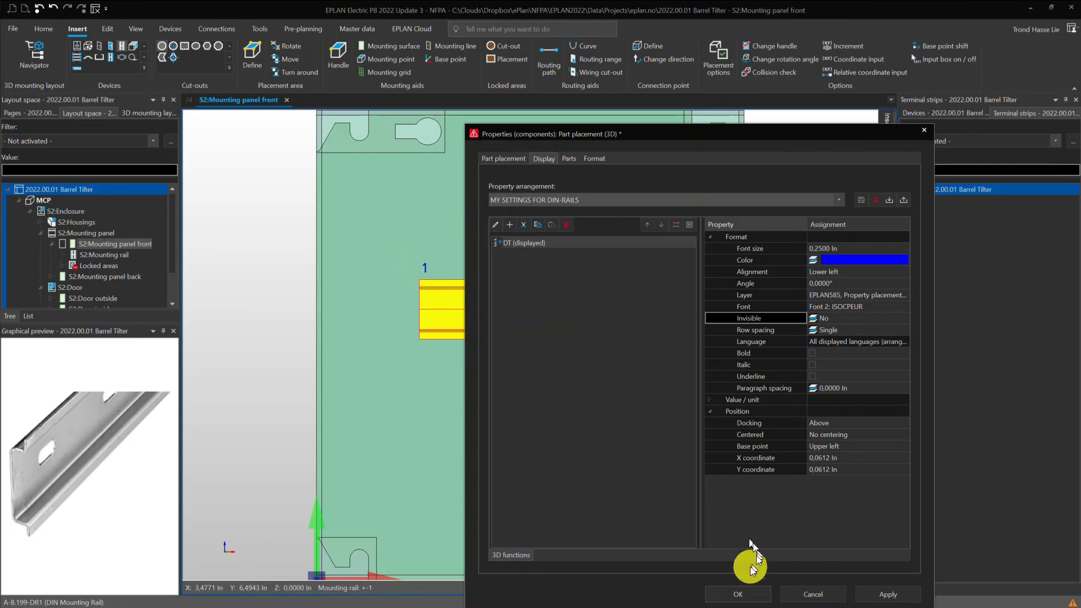
click(725, 595)
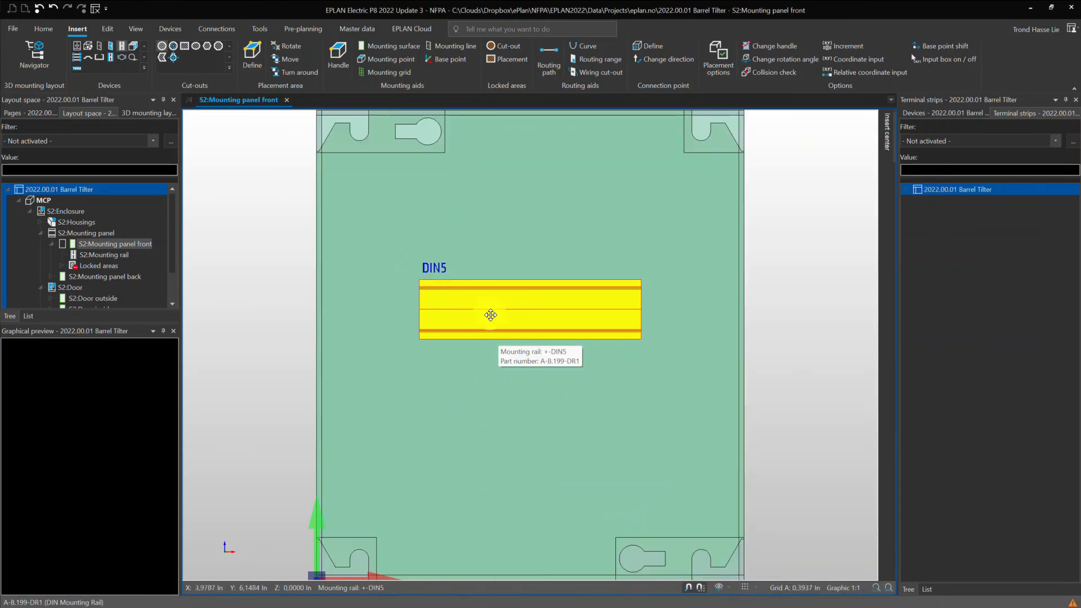
Place terminal strip TB12 from the 3D mounting layout onto rail DIN5, inserting it near the rail's left end.
middle_drag(523, 355, 477, 344)
click(458, 304)
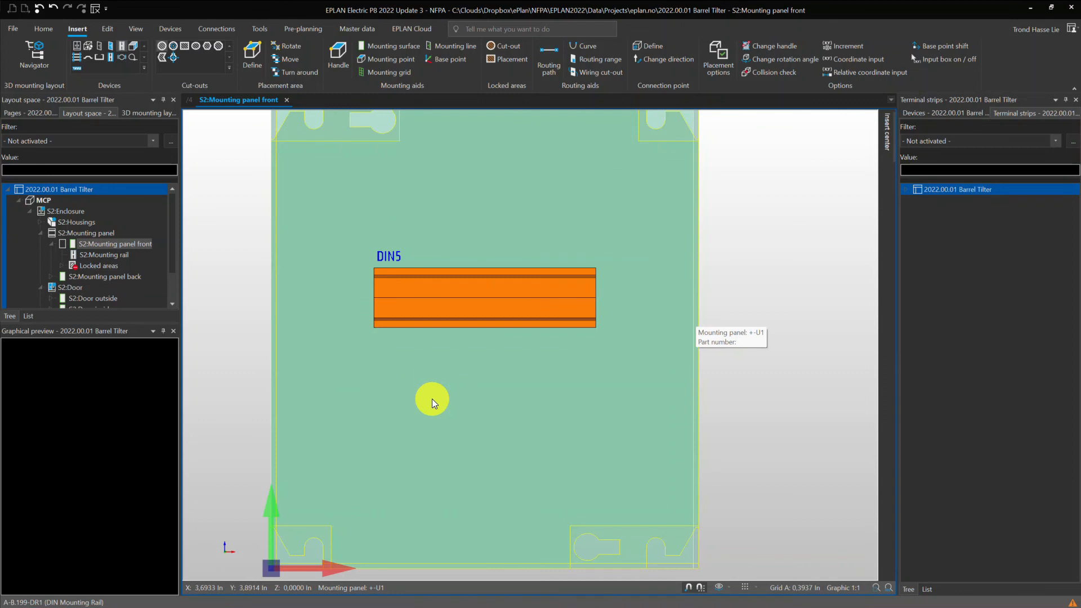
click(132, 113)
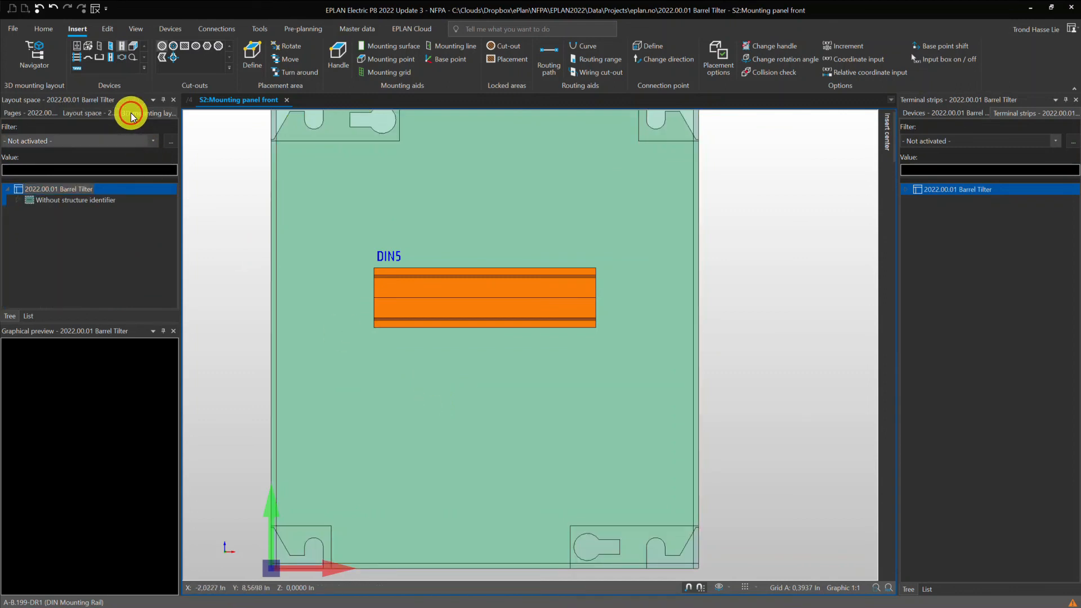
click(18, 201)
click(28, 220)
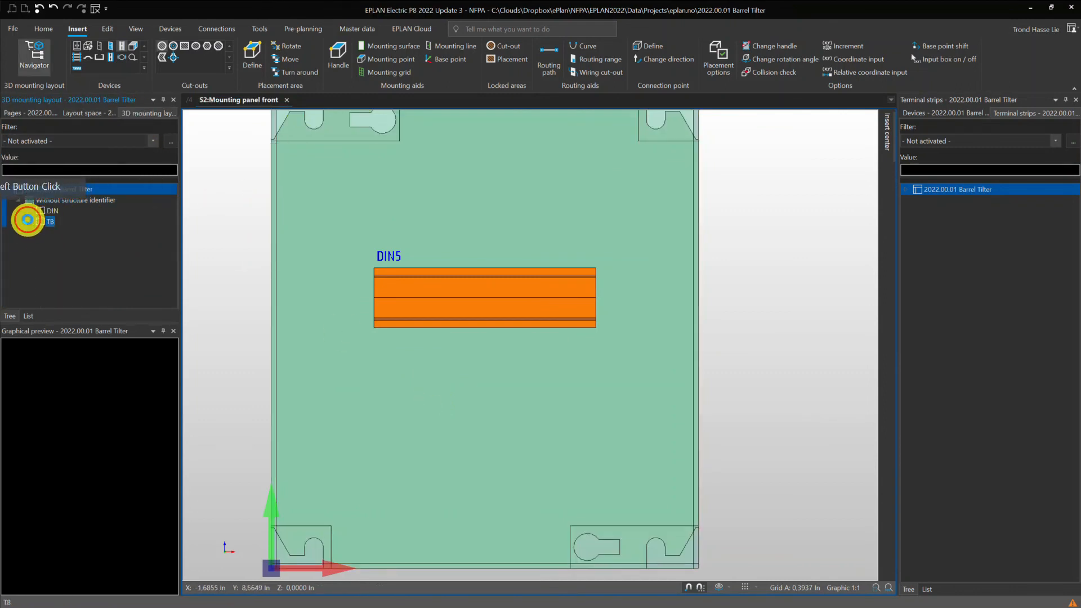
click(62, 232)
drag(62, 233, 551, 241)
drag(62, 232, 491, 271)
click(591, 313)
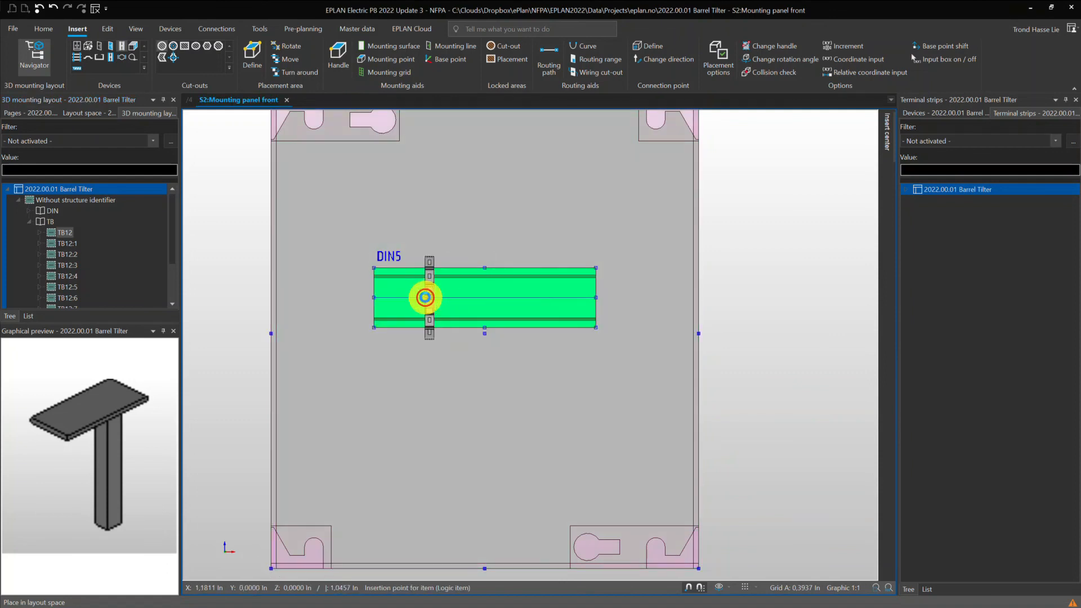
click(425, 297)
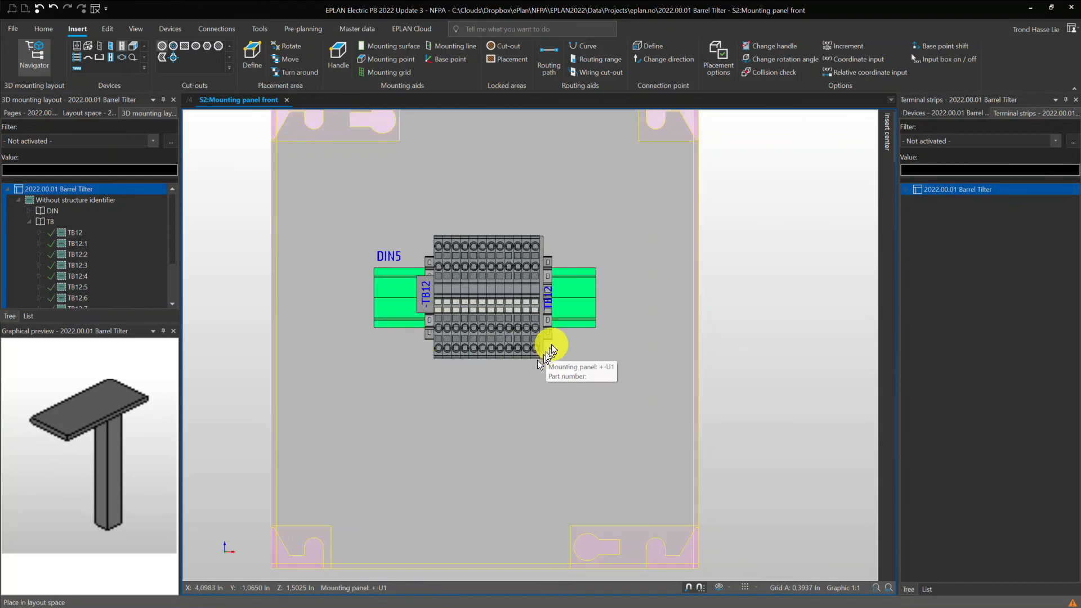
Apply the property arrangement Terminal PA Invisible to the end clamp at the right end of strip TB12.
click(551, 330)
double_click(569, 336)
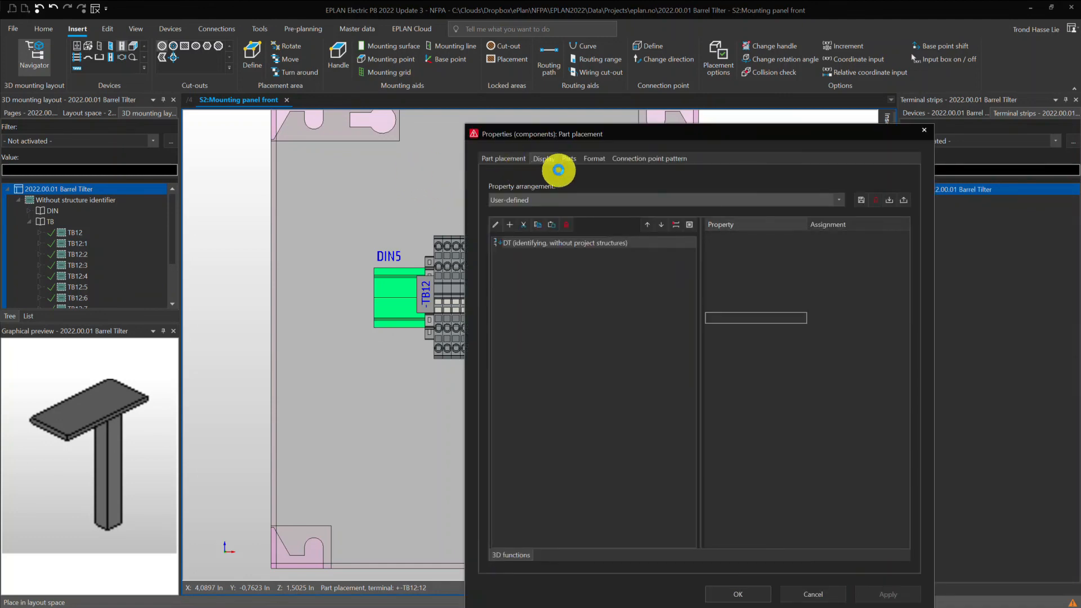
click(538, 198)
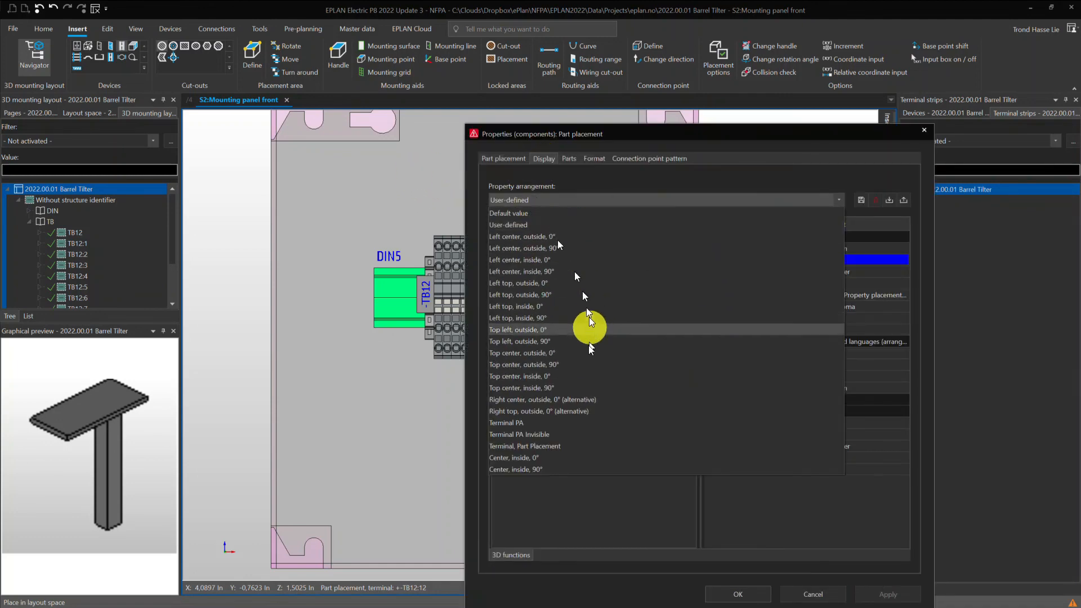
click(527, 434)
click(757, 592)
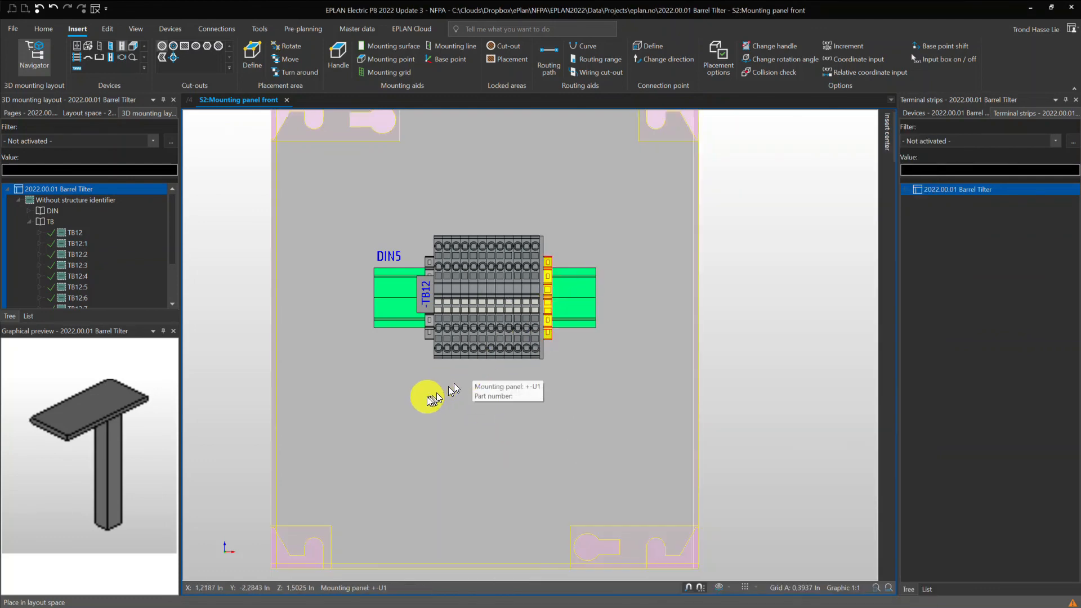
Apply the property arrangement Terminal PA to all the terminals of strip TB12 together.
drag(427, 383, 537, 227)
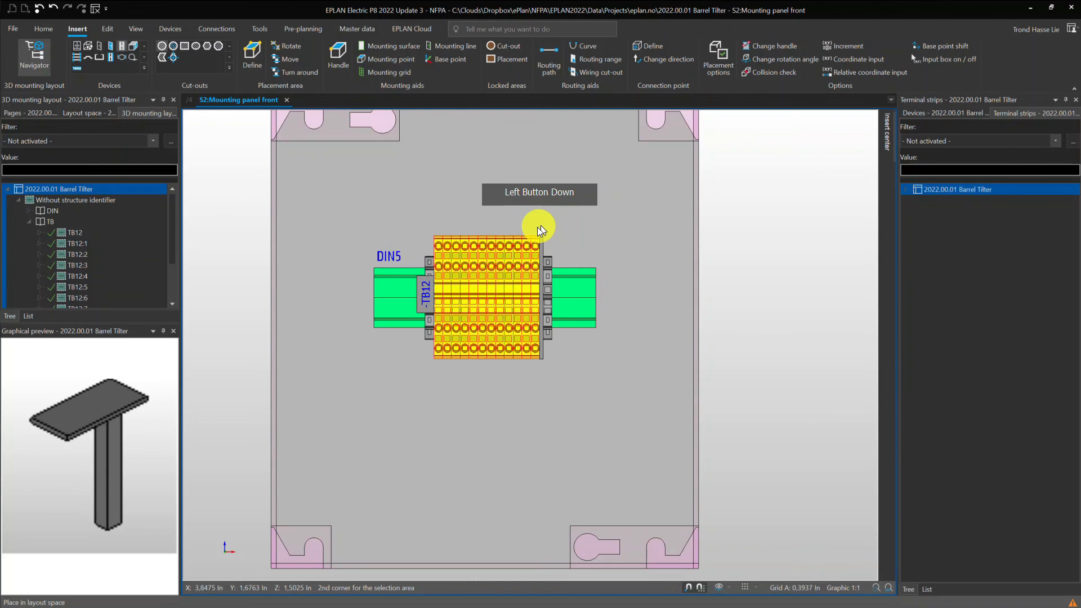
right_click(511, 246)
click(556, 529)
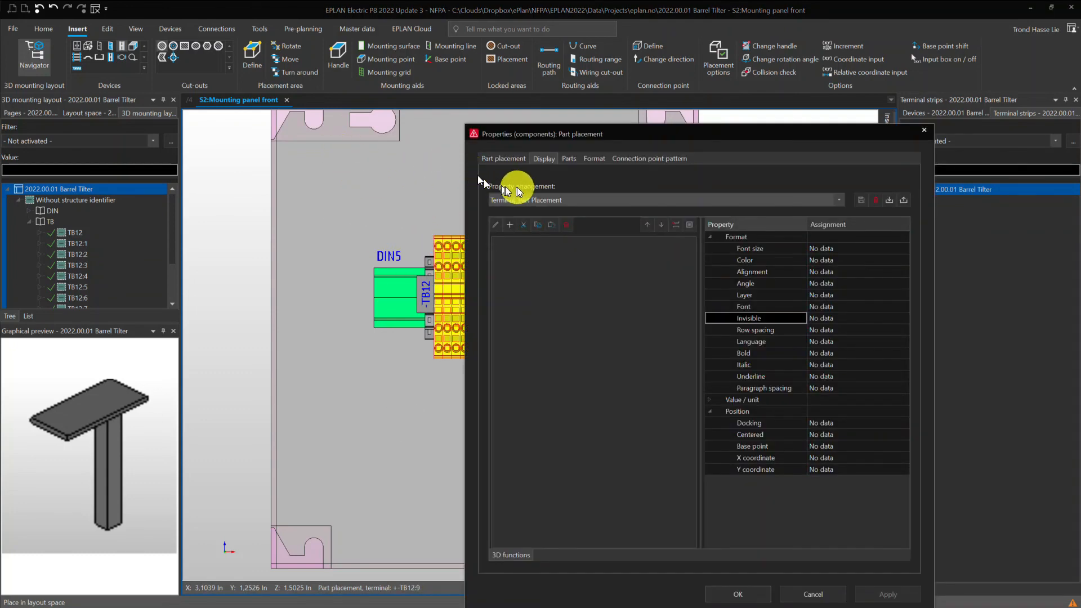
click(549, 199)
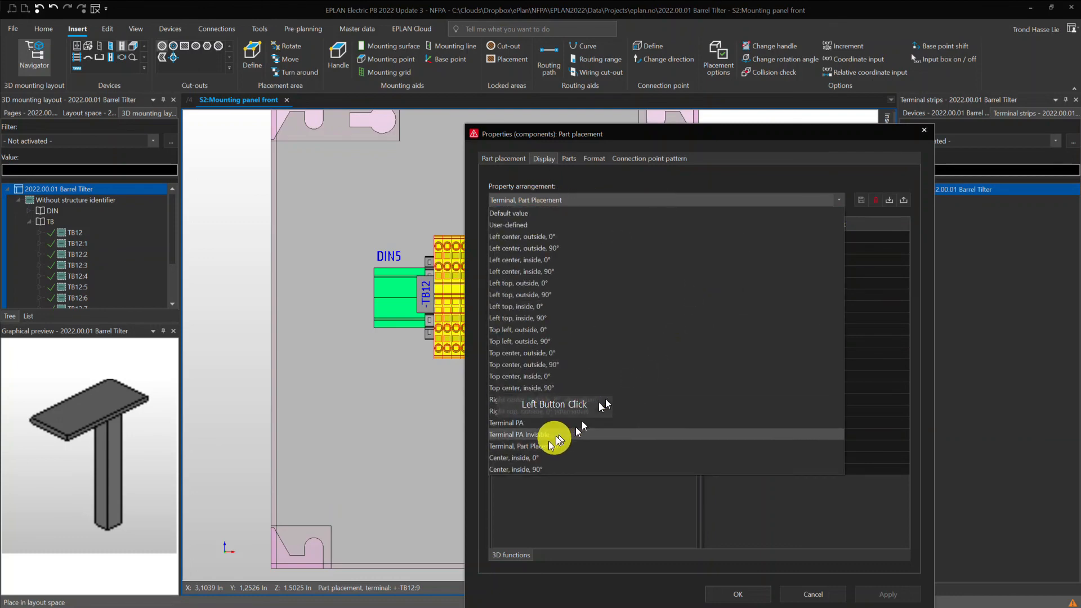
click(504, 422)
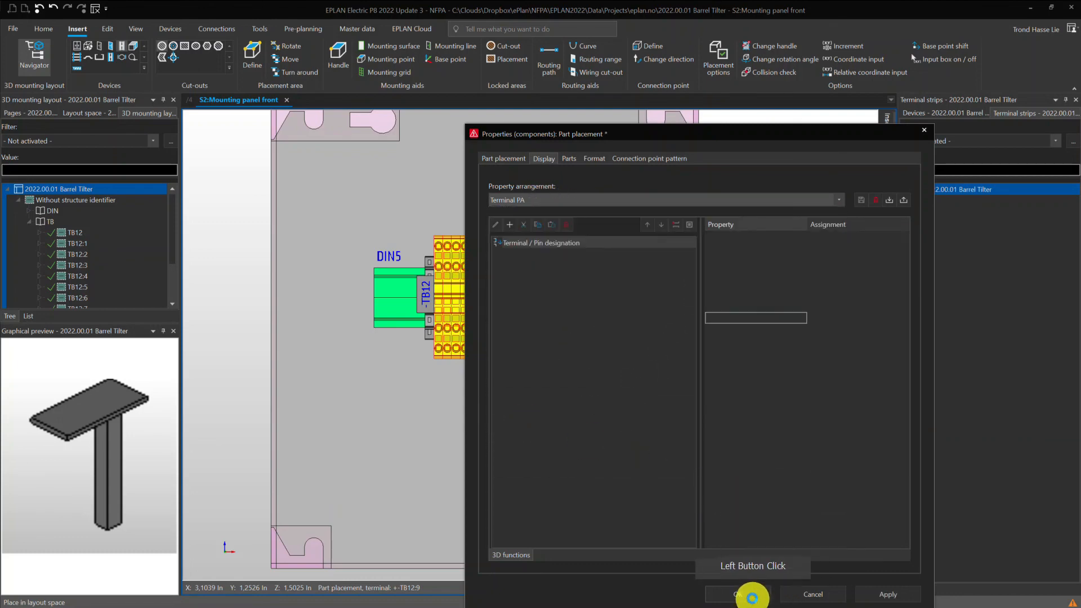
click(732, 595)
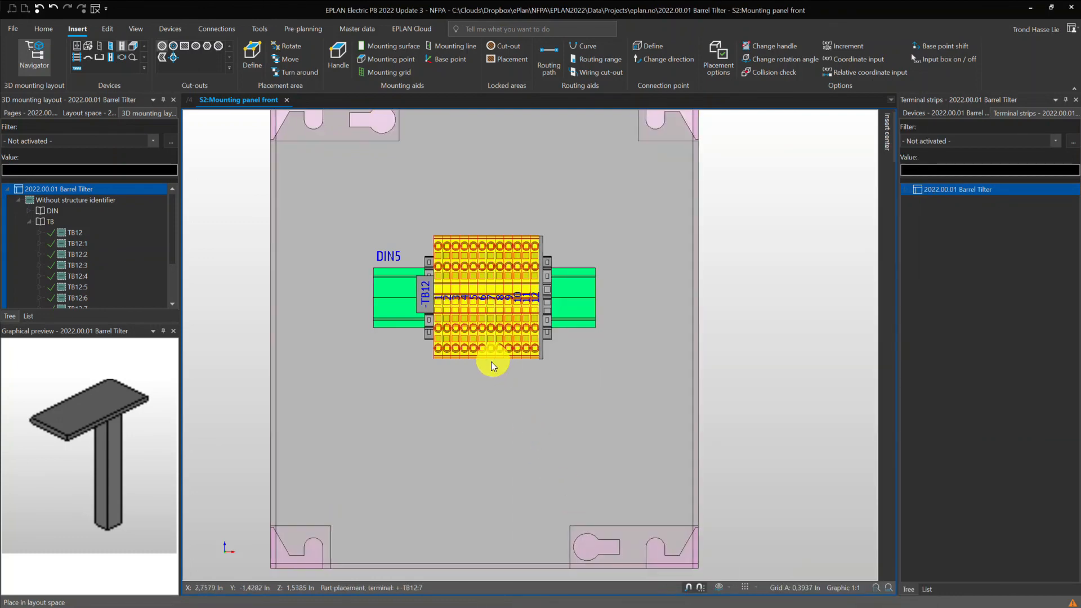
scroll(424, 434, down, 1)
scroll(537, 417, up, 5)
scroll(556, 425, down, 2)
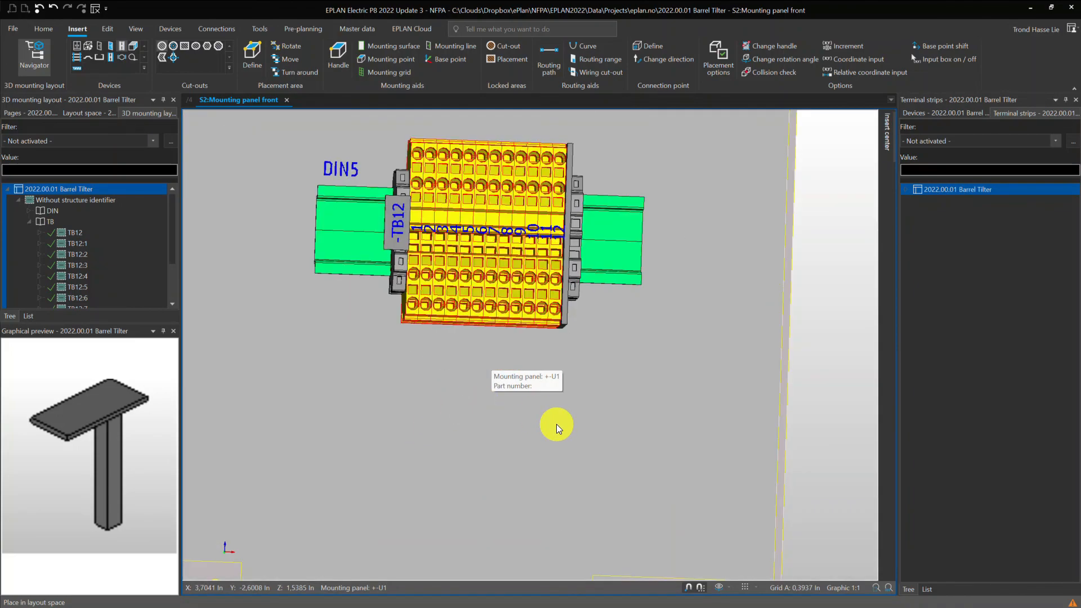